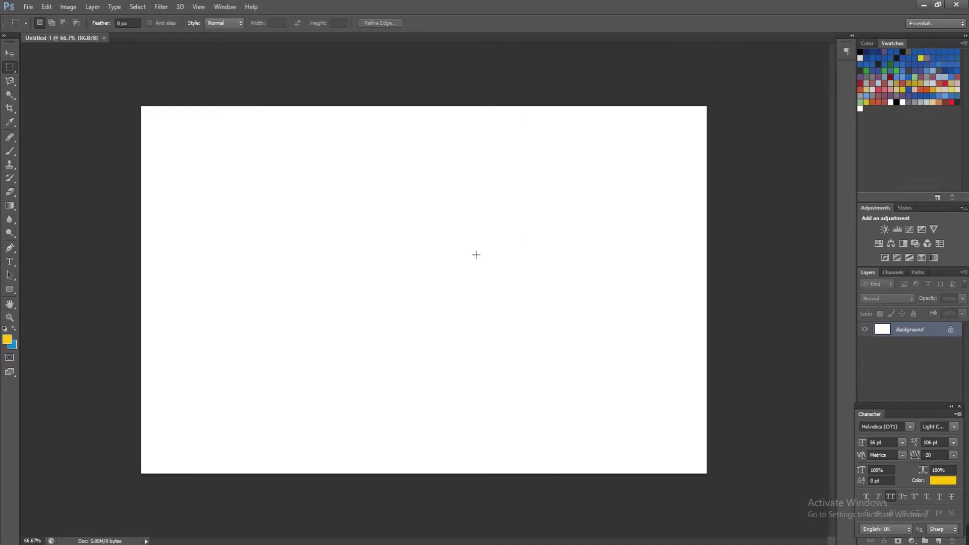
# - Set the foreground colour to mid grey #666666 and fill the Background layer with it
pyautogui.click(7, 341)
pyautogui.moveTo(601, 288)
pyautogui.mouseDown()
pyautogui.moveTo(537, 305)
pyautogui.moveTo(506, 328)
pyautogui.moveTo(498, 291)
pyautogui.mouseUp()
pyautogui.click(707, 243)
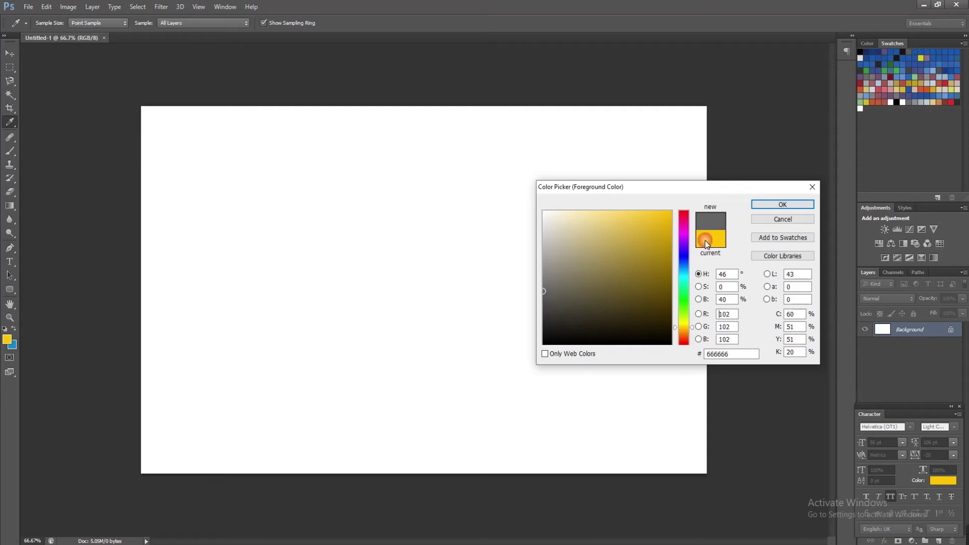
pyautogui.click(778, 205)
pyautogui.press('m')
pyautogui.hotkey('alt', 'BackSpace')
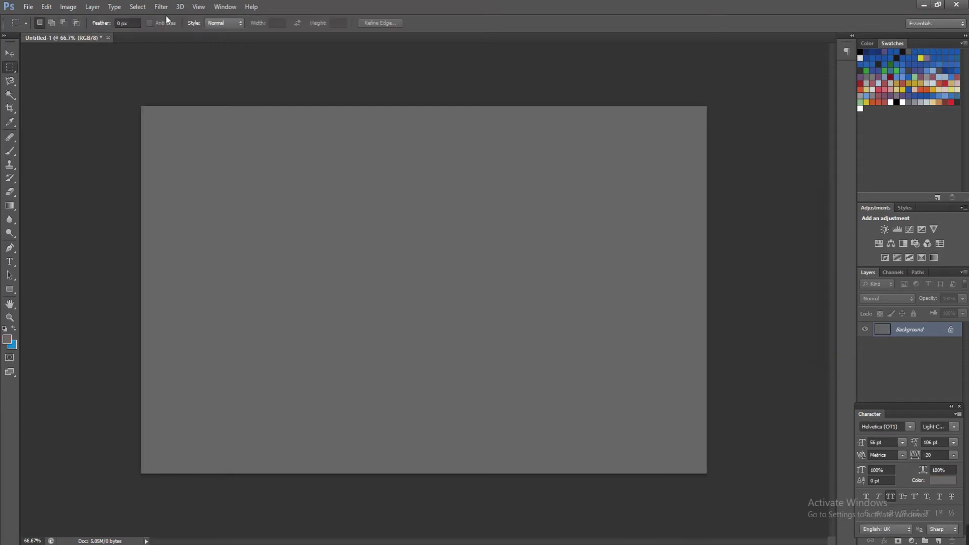
# - Change the foreground colour to dark grey #444444 and fill the Background layer with it
pyautogui.click(10, 53)
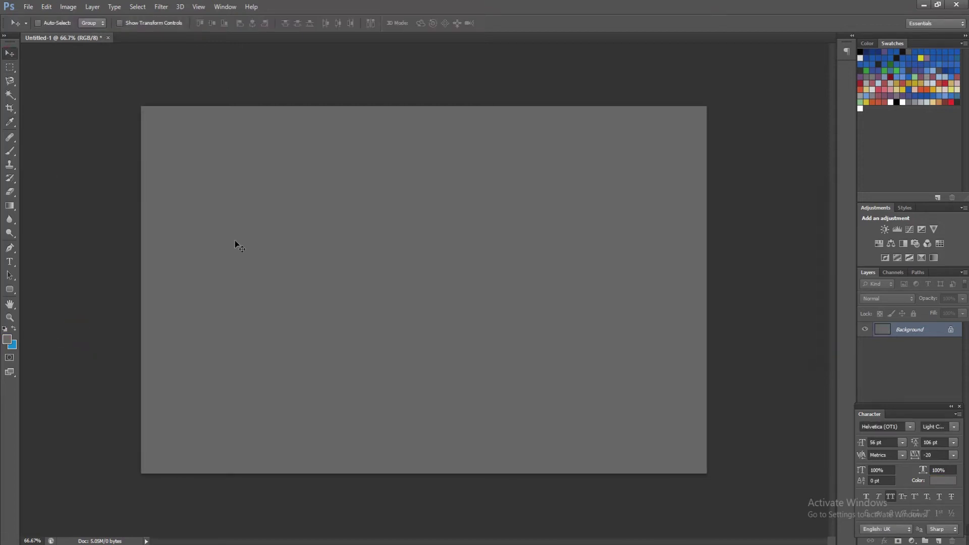
pyautogui.click(7, 339)
pyautogui.moveTo(545, 303); pyautogui.dragTo(539, 313)
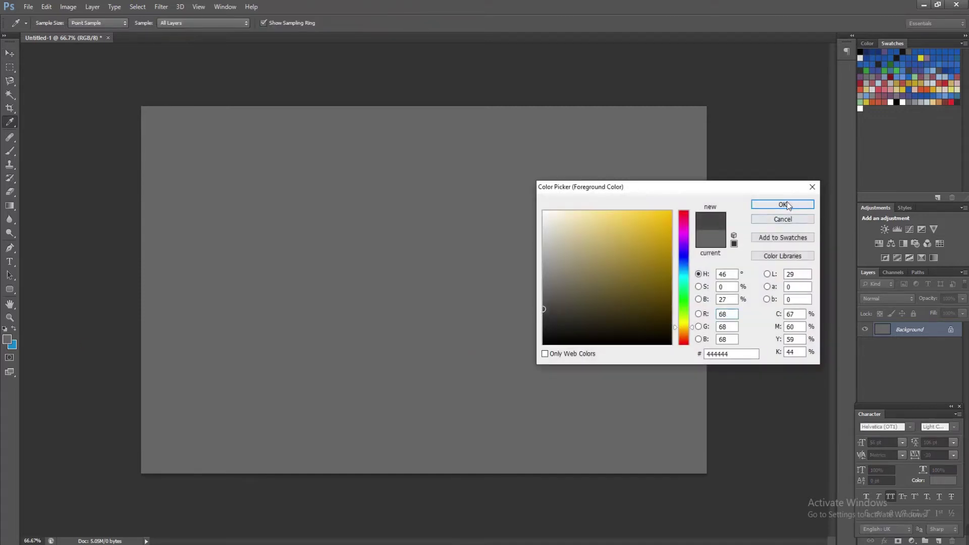
pyautogui.click(788, 204)
pyautogui.hotkey('alt', 'BackSpace')
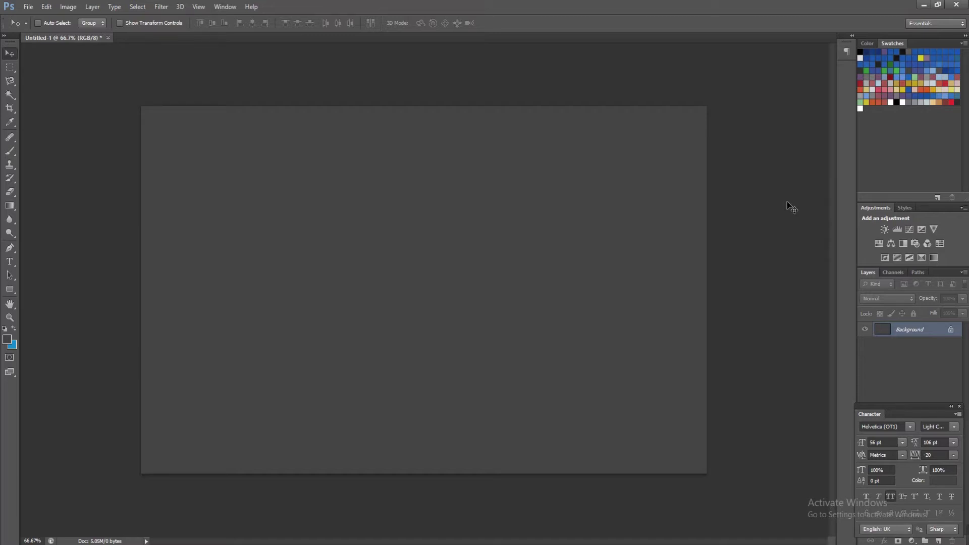
# - Create a new layer above the Background and name it "Poker card base"
pyautogui.hotkey('ctrl', 'shift', 'n')
pyautogui.press('Return')
pyautogui.doubleClick(904, 329)
pyautogui.write('Poker car base')
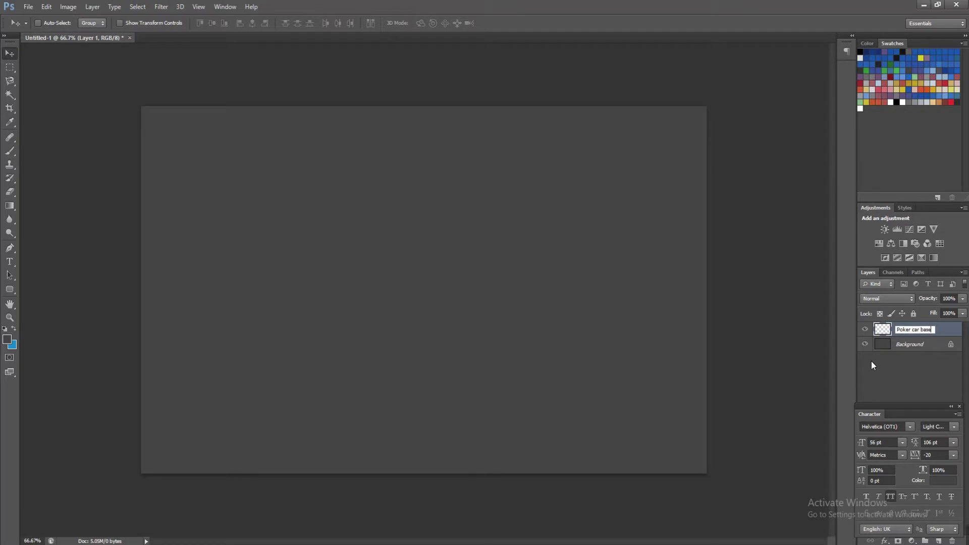
pyautogui.press('Return')
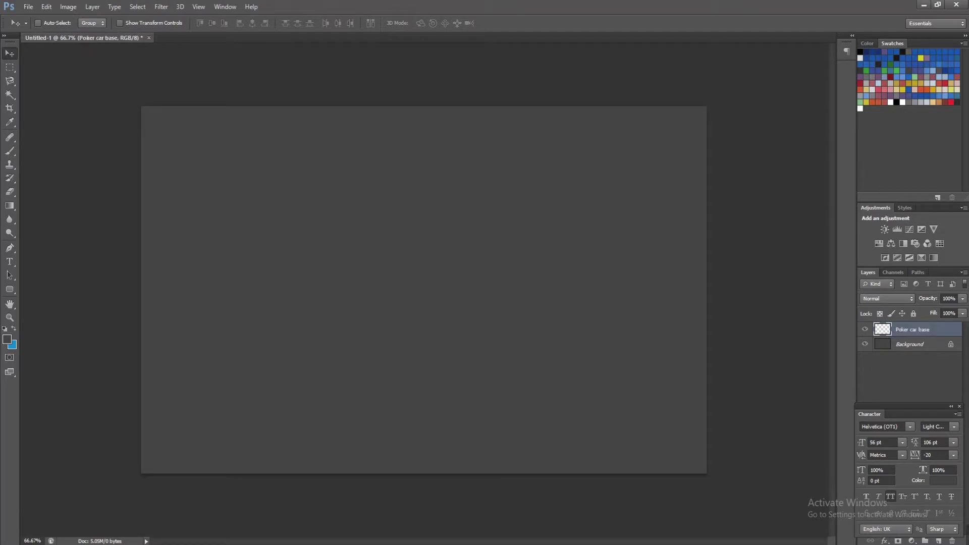
pyautogui.doubleClick(912, 331)
pyautogui.click(920, 331)
pyautogui.write('d')
pyautogui.press('Return')
# - Draw an upright rounded rectangle of about 506 × 689 px with a 40 px corner radius near the canvas centre
pyautogui.click(10, 298)
pyautogui.click(74, 297)
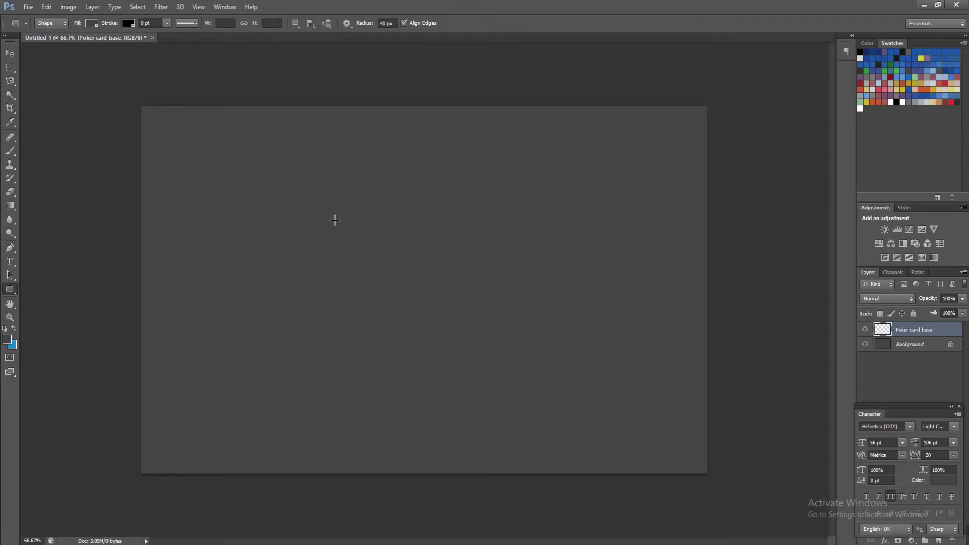
pyautogui.click(386, 23)
pyautogui.write('40')
pyautogui.press('Return')
pyautogui.moveTo(353, 172); pyautogui.dragTo(523, 413)
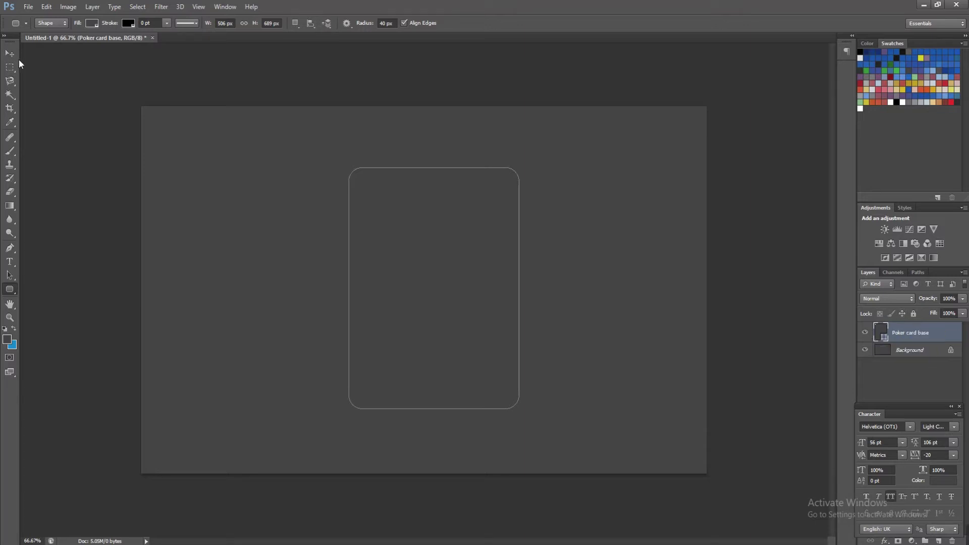
# - Change the fill colour of the rounded rectangle card shape to white
pyautogui.press('v')
pyautogui.doubleClick(886, 338)
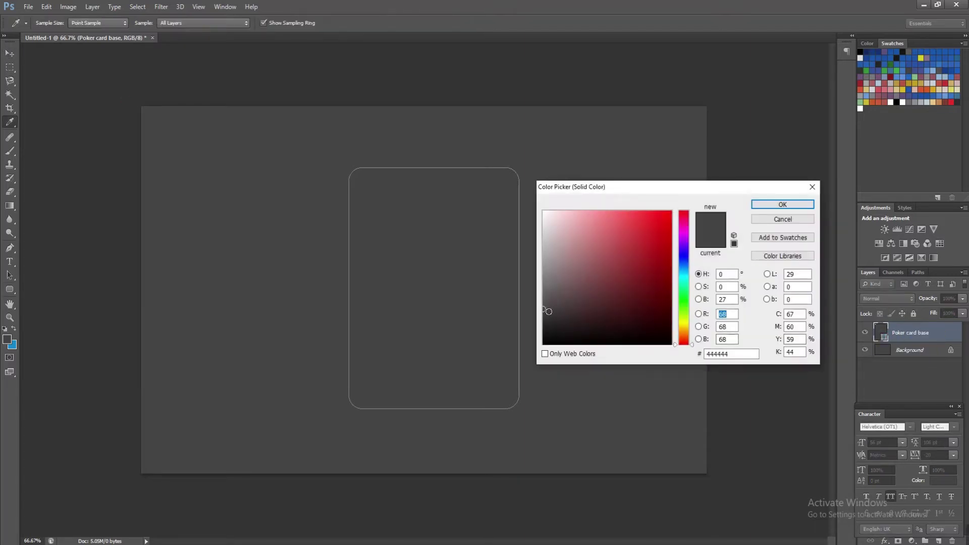
pyautogui.moveTo(546, 303); pyautogui.dragTo(539, 205)
pyautogui.click(776, 204)
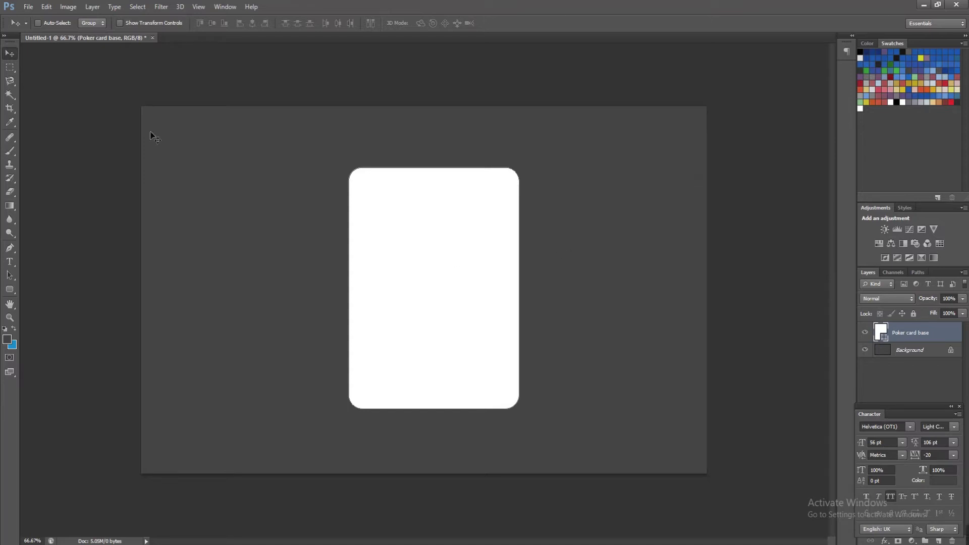
# - Draw a spade custom shape of about 83 × 85 px near the card's upper-left corner
pyautogui.click(9, 289)
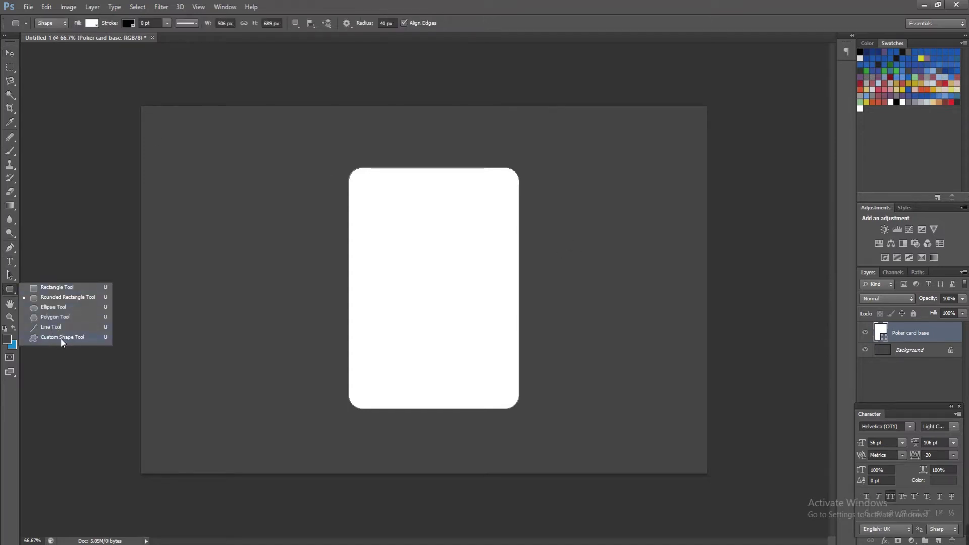
pyautogui.click(74, 338)
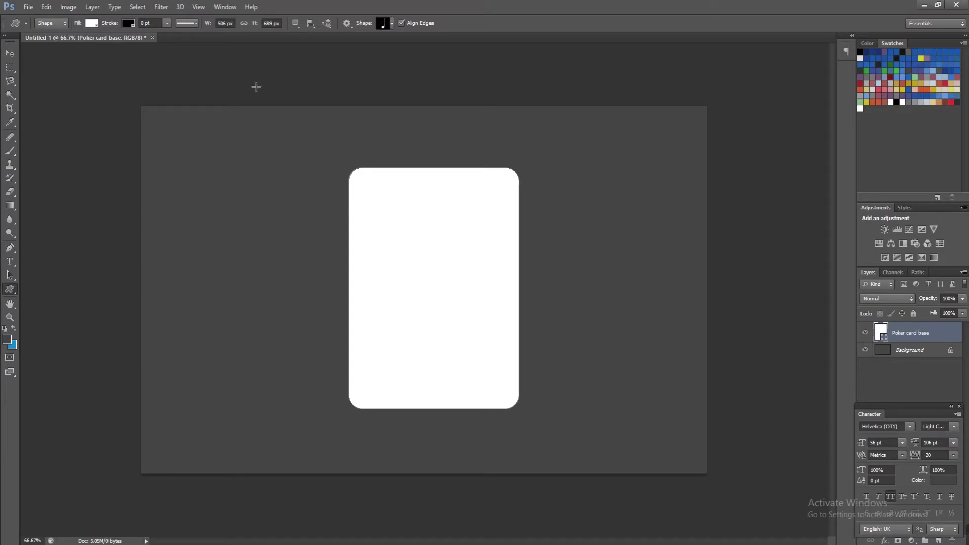
pyautogui.click(392, 23)
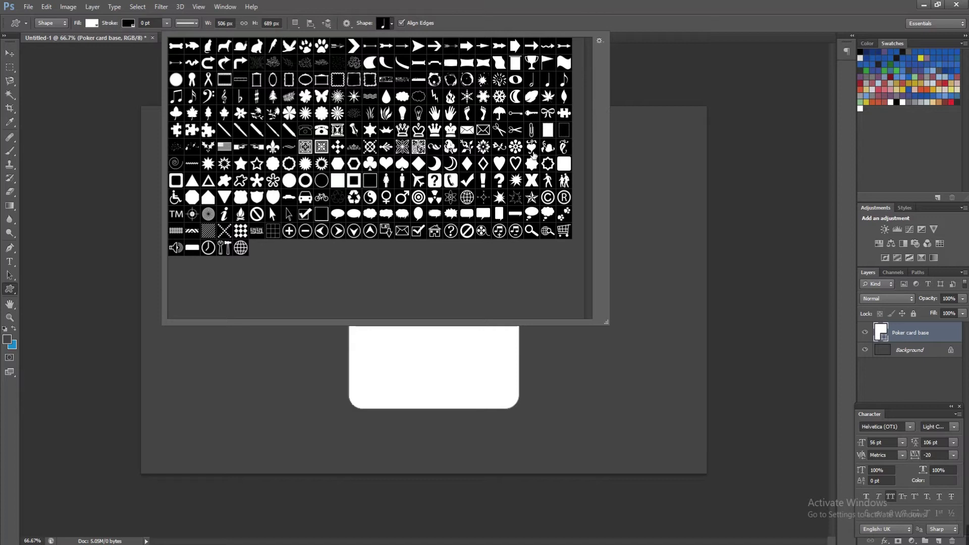
pyautogui.click(403, 166)
pyautogui.click(457, 7)
pyautogui.moveTo(368, 188); pyautogui.dragTo(399, 228)
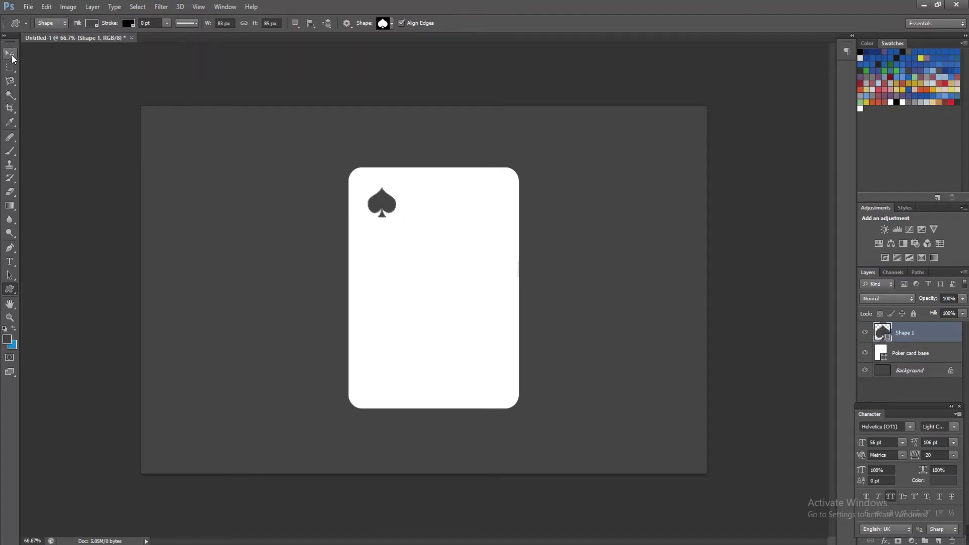
# - Recolour the spade to near-black #272727 and move it slightly closer to the card's upper-left corner
pyautogui.click(14, 278)
pyautogui.doubleClick(883, 332)
pyautogui.click(544, 323)
pyautogui.moveTo(545, 323); pyautogui.dragTo(536, 324)
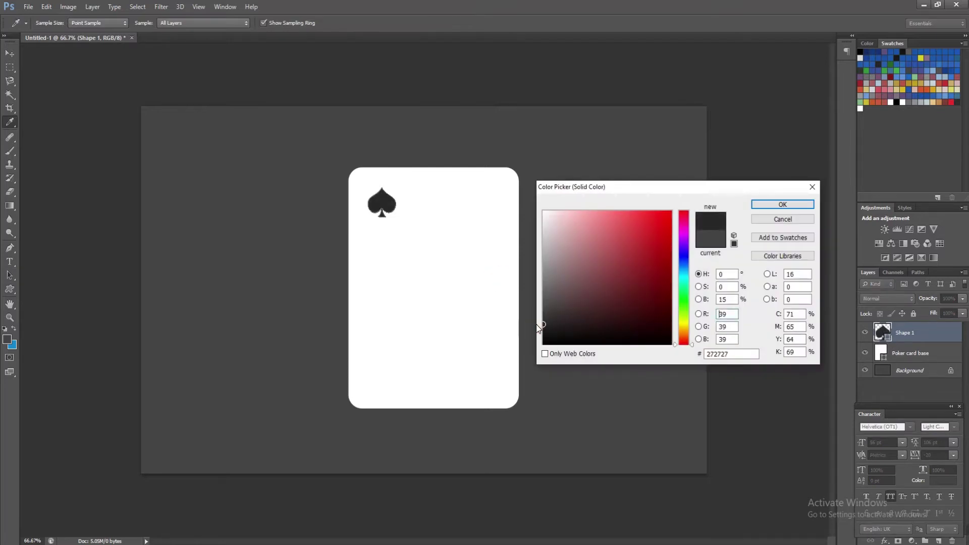
pyautogui.click(783, 204)
pyautogui.click(10, 53)
pyautogui.moveTo(386, 206); pyautogui.dragTo(379, 200)
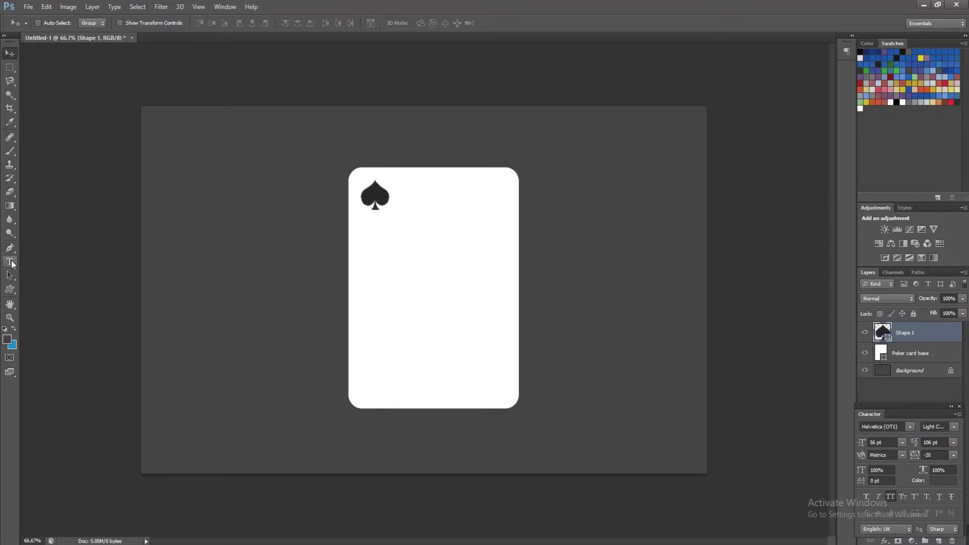
# - Duplicate the spade path within its shape layer and place the copy level with it at the card's upper-right corner
pyautogui.click(10, 275)
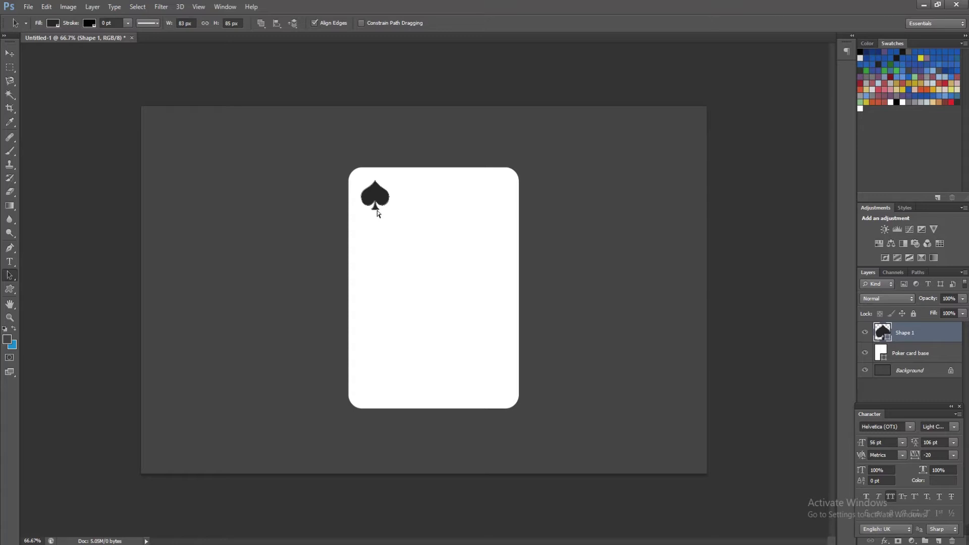
pyautogui.moveTo(386, 198); pyautogui.dragTo(464, 198)
pyautogui.hotkey('shift', 'Right')
pyautogui.hotkey('shift', 'Right')
pyautogui.hotkey('shift', 'Right')
pyautogui.hotkey('shift', 'Right')
pyautogui.hotkey('shift', 'Right')
pyautogui.hotkey('shift', 'Right')
pyautogui.hotkey('shift', 'Right')
pyautogui.hotkey('shift', 'Right')
pyautogui.hotkey('shift', 'Right')
pyautogui.hotkey('shift', 'Right')
pyautogui.press('Right')
pyautogui.press('Right')
pyautogui.press('Right')
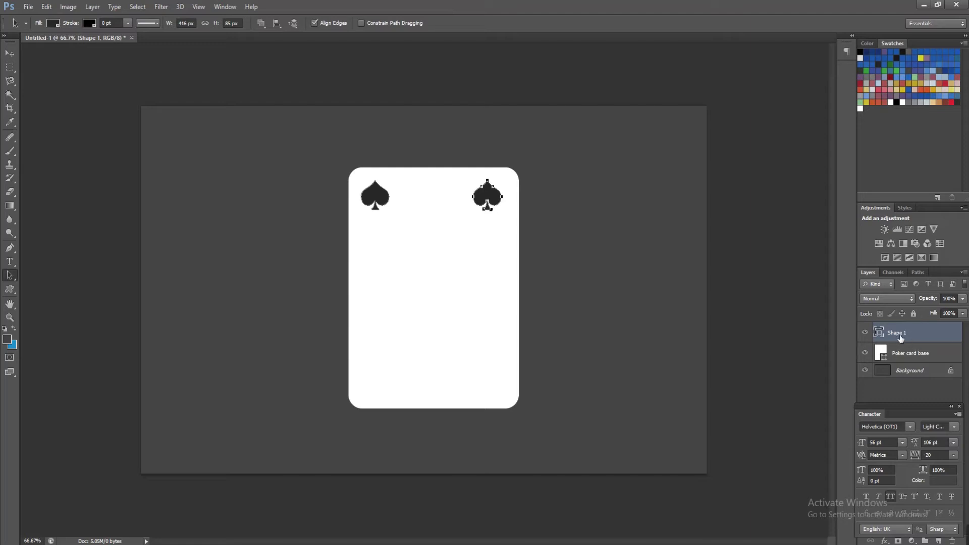
pyautogui.doubleClick(879, 332)
pyautogui.click(784, 217)
# - Place a vertically flipped copy of the upper-right spade straight below it, at the card's lower-right corner
pyautogui.hotkey('ctrl', 't')
pyautogui.rightClick(492, 191)
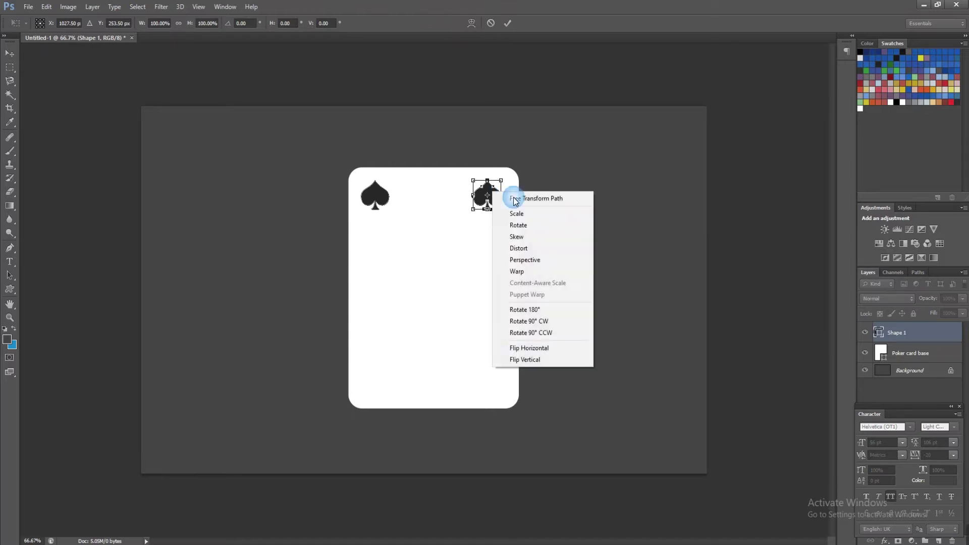
pyautogui.click(543, 359)
pyautogui.press('Return')
pyautogui.hotkey('shift', 'Down')
pyautogui.hotkey('shift', 'Down')
pyautogui.hotkey('shift', 'Down')
pyautogui.hotkey('shift', 'Down')
pyautogui.hotkey('shift', 'Down')
pyautogui.hotkey('shift', 'Down')
pyautogui.hotkey('shift', 'Down')
pyautogui.hotkey('shift', 'Down')
pyautogui.hotkey('shift', 'Down')
pyautogui.hotkey('shift', 'Down')
pyautogui.hotkey('shift', 'Down')
pyautogui.hotkey('shift', 'Down')
pyautogui.hotkey('shift', 'Down')
pyautogui.hotkey('shift', 'Down')
pyautogui.hotkey('shift', 'Down')
pyautogui.hotkey('shift', 'Down')
pyautogui.hotkey('shift', 'Down')
pyautogui.hotkey('shift', 'Down')
pyautogui.hotkey('shift', 'Down')
pyautogui.hotkey('shift', 'Down')
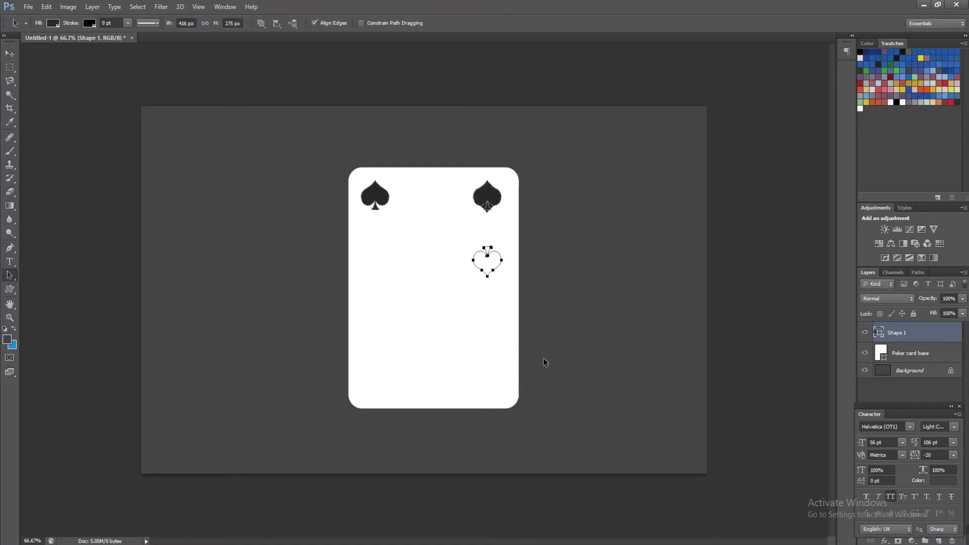
pyautogui.press('Up')
pyautogui.press('Up')
pyautogui.press('Up')
pyautogui.press('Up')
pyautogui.press('Up')
pyautogui.press('Up')
pyautogui.press('Up')
pyautogui.press('Up')
pyautogui.press('Up')
pyautogui.press('Up')
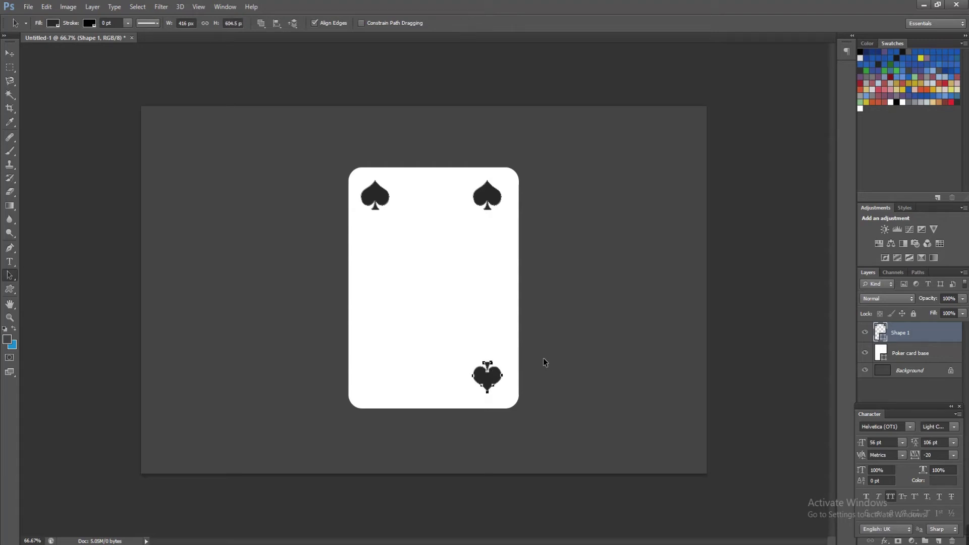
# - Duplicate the upside-down spade horizontally and place the copy at the card's lower-left corner
pyautogui.hotkey('shift', 'Left')
pyautogui.hotkey('shift', 'Left')
pyautogui.hotkey('shift', 'Left')
pyautogui.hotkey('shift', 'Left')
pyautogui.hotkey('shift', 'Left')
pyautogui.hotkey('shift', 'Left')
pyautogui.hotkey('shift', 'Left')
pyautogui.hotkey('shift', 'Left')
pyautogui.hotkey('shift', 'Left')
pyautogui.hotkey('shift', 'Left')
pyautogui.hotkey('shift', 'Left')
pyautogui.hotkey('shift', 'Left')
pyautogui.hotkey('shift', 'Left')
pyautogui.hotkey('shift', 'Left')
pyautogui.hotkey('shift', 'Left')
pyautogui.hotkey('shift', 'Left')
pyautogui.hotkey('shift', 'Left')
pyautogui.hotkey('shift', 'Left')
pyautogui.hotkey('shift', 'Left')
pyautogui.hotkey('shift', 'Left')
pyautogui.hotkey('shift', 'Left')
pyautogui.hotkey('shift', 'Left')
pyautogui.hotkey('shift', 'Left')
pyautogui.hotkey('shift', 'Left')
pyautogui.hotkey('shift', 'Left')
pyautogui.hotkey('shift', 'Left')
pyautogui.hotkey('shift', 'Left')
pyautogui.hotkey('shift', 'Left')
pyautogui.hotkey('shift', 'Left')
pyautogui.hotkey('shift', 'Left')
pyautogui.hotkey('shift', 'Left')
pyautogui.hotkey('shift', 'Left')
pyautogui.hotkey('shift', 'Left')
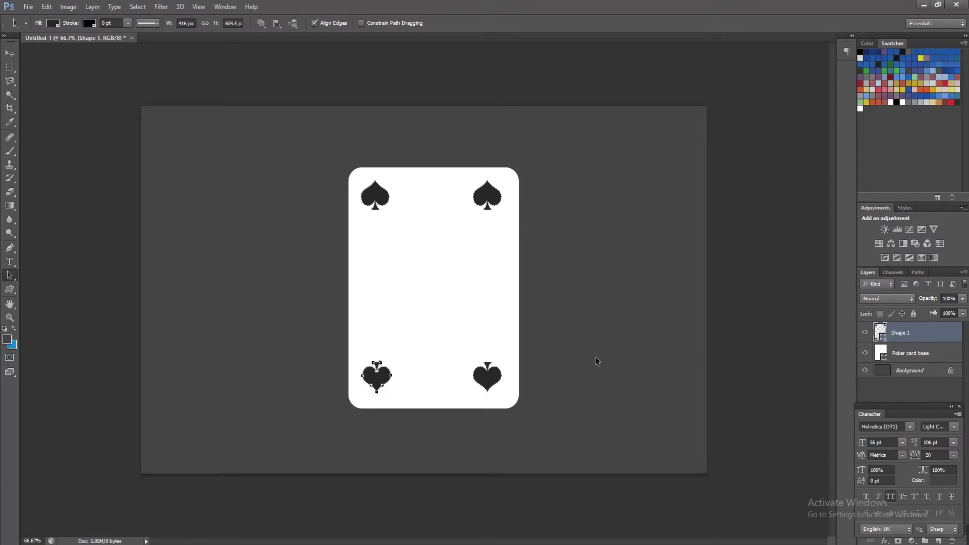
# - Nudge the upper-right and lower-right spades together about 7 px towards the card's right edge
pyautogui.click(488, 199)
pyautogui.keyDown('shift'); pyautogui.click(496, 383); pyautogui.keyUp('shift')
pyautogui.press('Right')
pyautogui.press('Right')
pyautogui.press('Right')
pyautogui.press('Right')
pyautogui.press('Right')
pyautogui.press('Right')
pyautogui.press('Right')
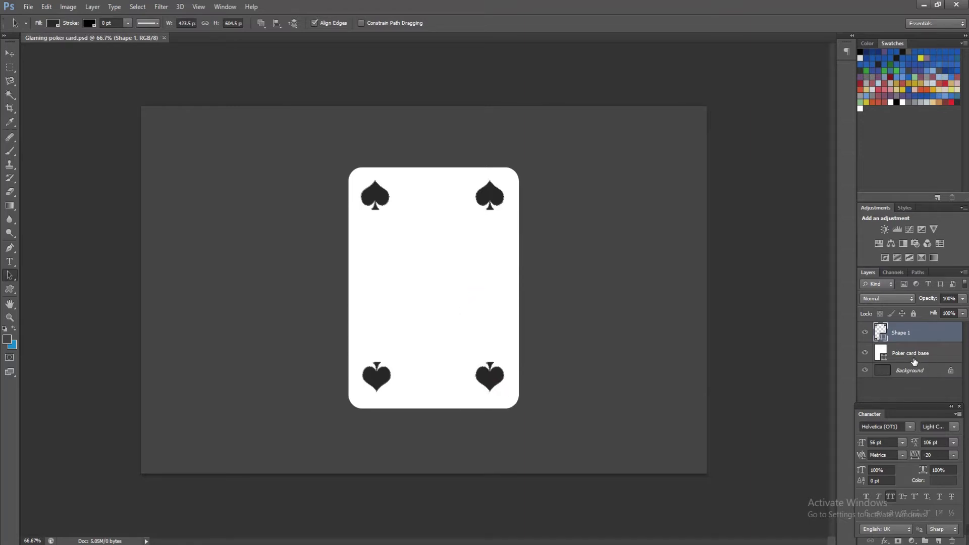
# - Rename the spade shape layer as "spades"
pyautogui.click(909, 353)
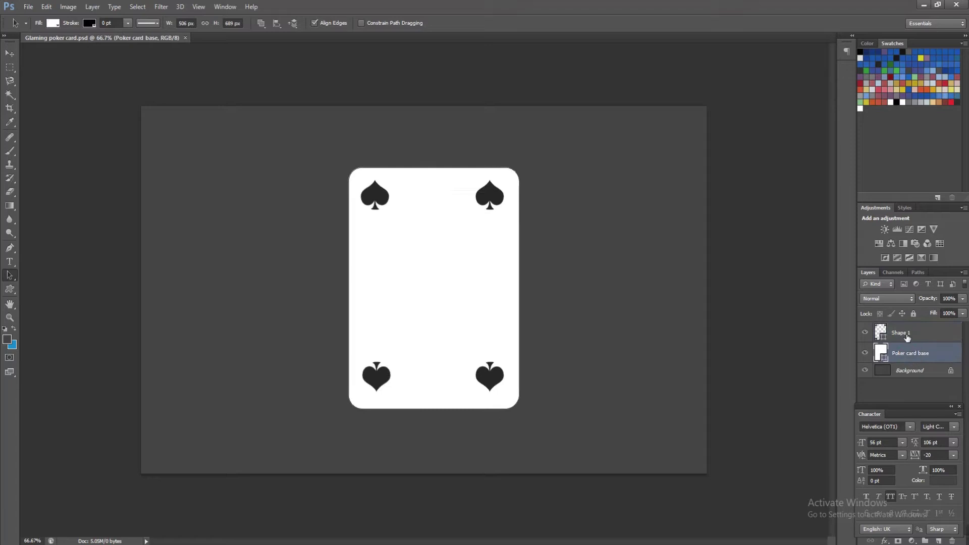
pyautogui.doubleClick(906, 335)
pyautogui.write('spades')
pyautogui.press('Return')
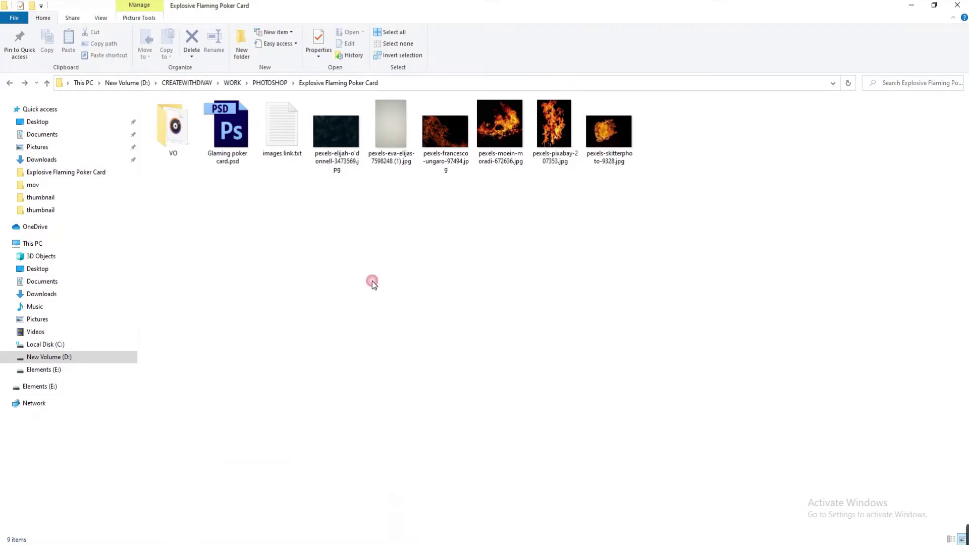
# - Place the paper texture pexels-eva-elijas-7598248 (1).jpg between the spades and Poker card base layers at 74% opacity
pyautogui.moveTo(388, 129); pyautogui.dragTo(488, 359)
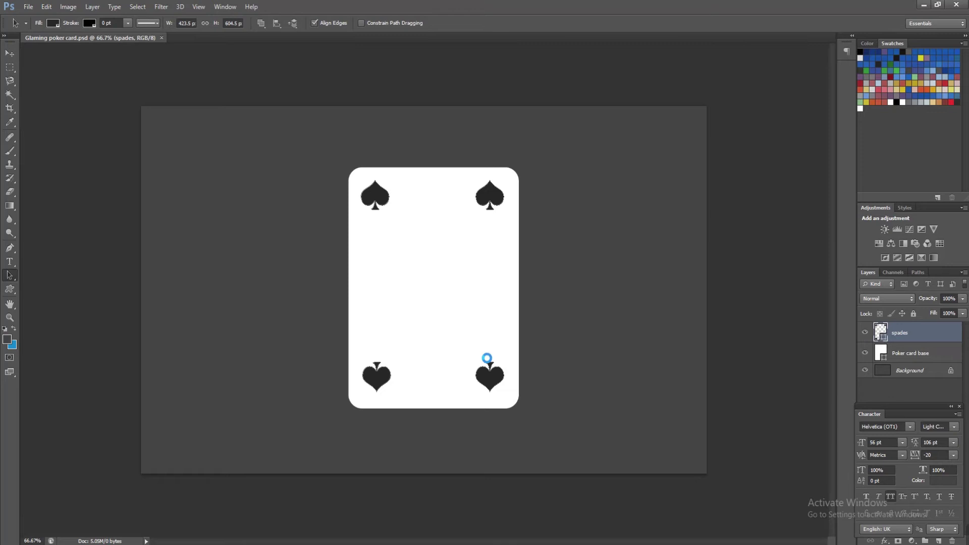
pyautogui.press('Return')
pyautogui.click(963, 298)
pyautogui.moveTo(962, 311); pyautogui.dragTo(952, 320)
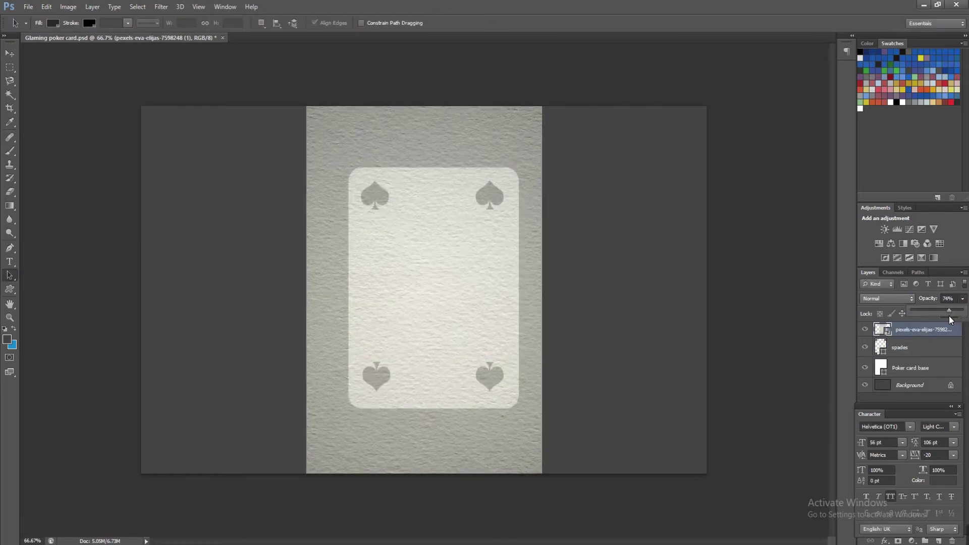
pyautogui.moveTo(909, 331); pyautogui.dragTo(913, 369)
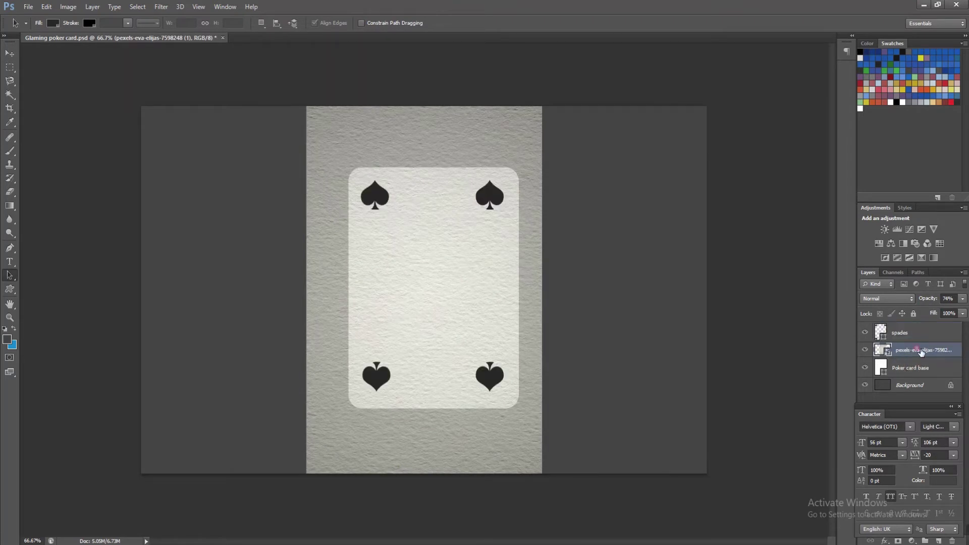
# - Scale the paper texture down to about 14%, centred over the card, and clip it to the Poker card base layer
pyautogui.hotkey('ctrl', 't')
pyautogui.hotkey('shift', 'Right')
pyautogui.hotkey('shift', 'Right')
pyautogui.hotkey('shift', 'Right')
pyautogui.press('Right')
pyautogui.press('Right')
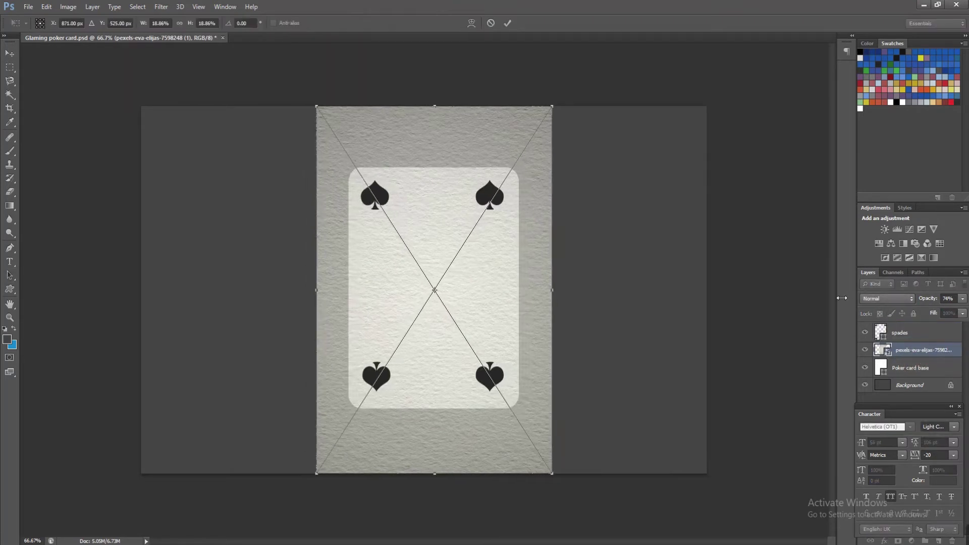
pyautogui.moveTo(555, 110); pyautogui.dragTo(532, 151)
pyautogui.press('Left')
pyautogui.press('Left')
pyautogui.press('Left')
pyautogui.press('Left')
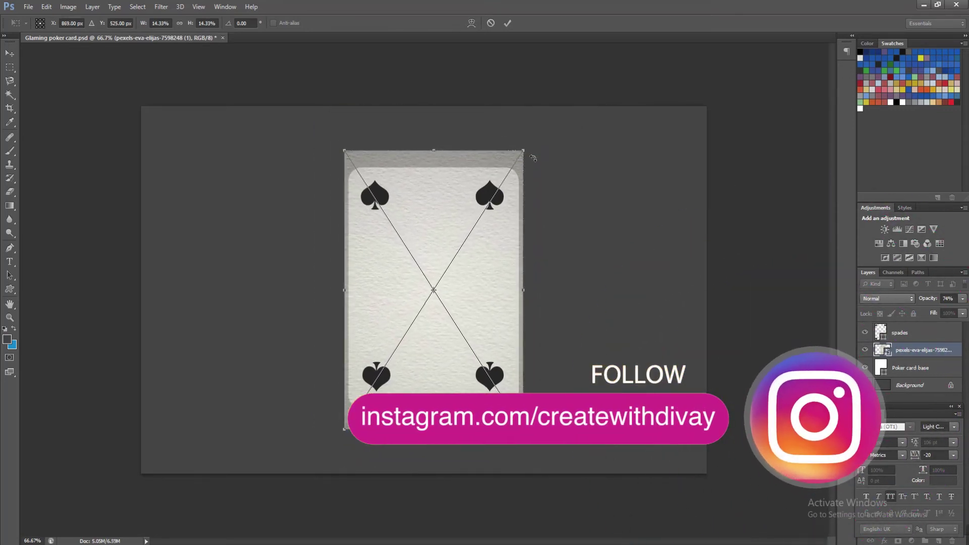
pyautogui.moveTo(523, 153); pyautogui.dragTo(520, 155)
pyautogui.press('Return')
pyautogui.rightClick(905, 350)
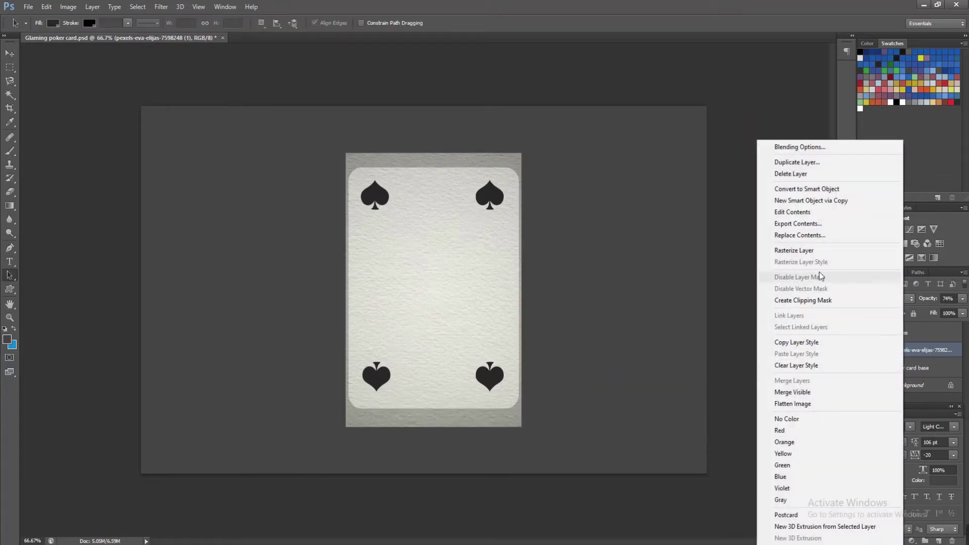
pyautogui.click(805, 301)
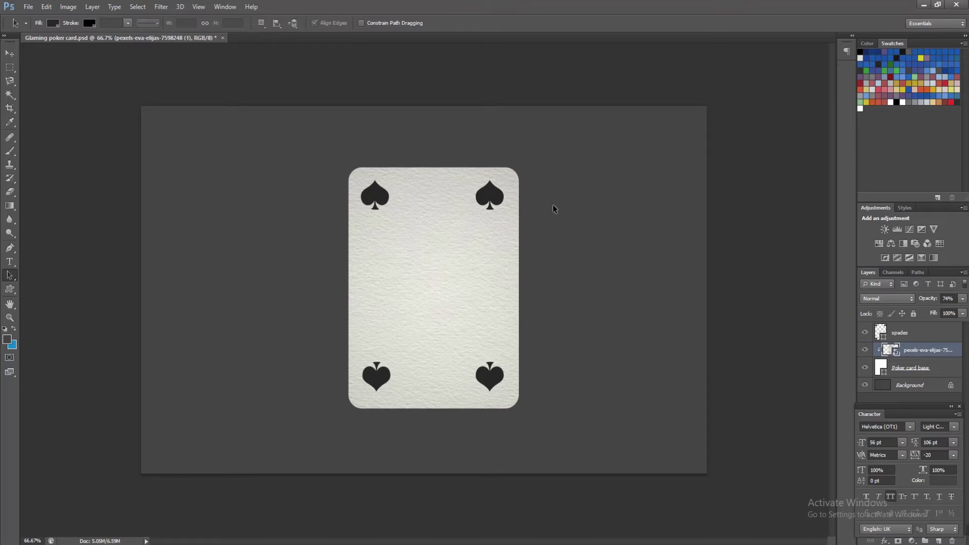
# - Raise the paper texture layer's opacity to 100%
pyautogui.click(964, 299)
pyautogui.moveTo(952, 311); pyautogui.dragTo(967, 311)
pyautogui.click(439, 226)
# - Add a Hue/Saturation adjustment clipped to the card with Saturation at -45, and save the document
pyautogui.click(919, 368)
pyautogui.click(912, 541)
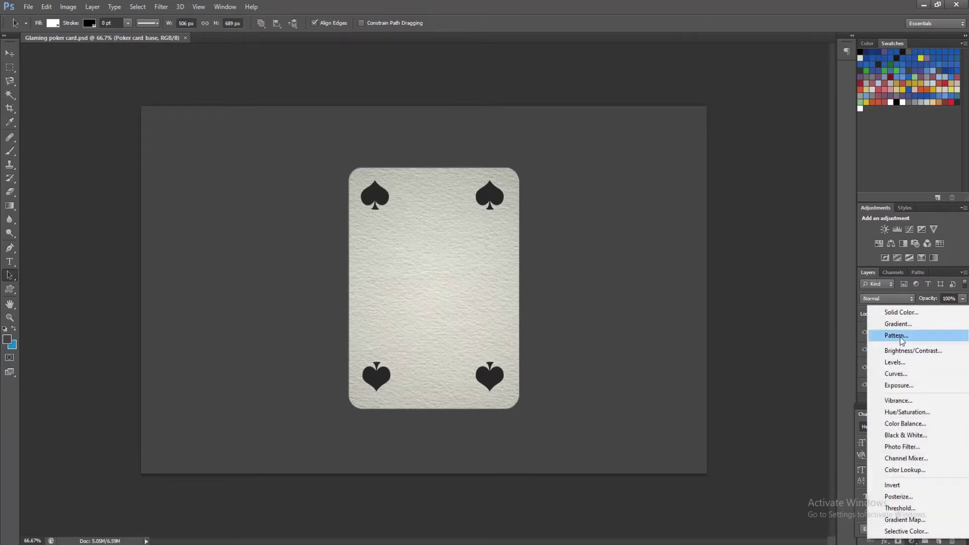
pyautogui.click(908, 412)
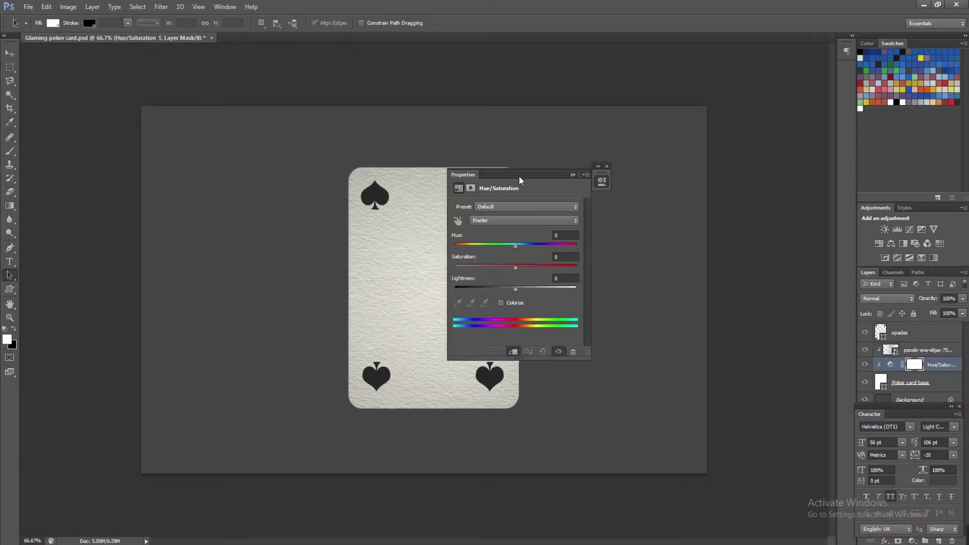
pyautogui.moveTo(521, 178); pyautogui.dragTo(617, 178)
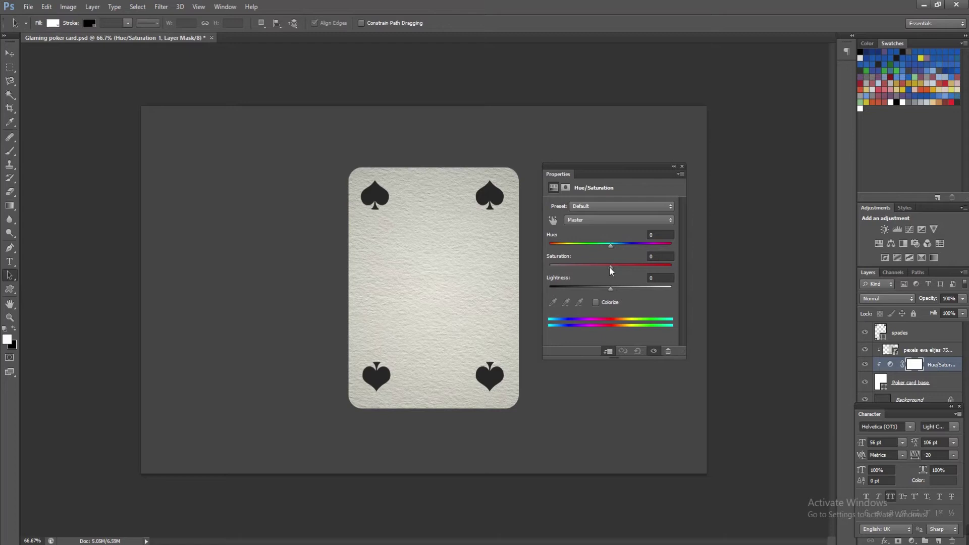
pyautogui.moveTo(611, 271); pyautogui.dragTo(584, 276)
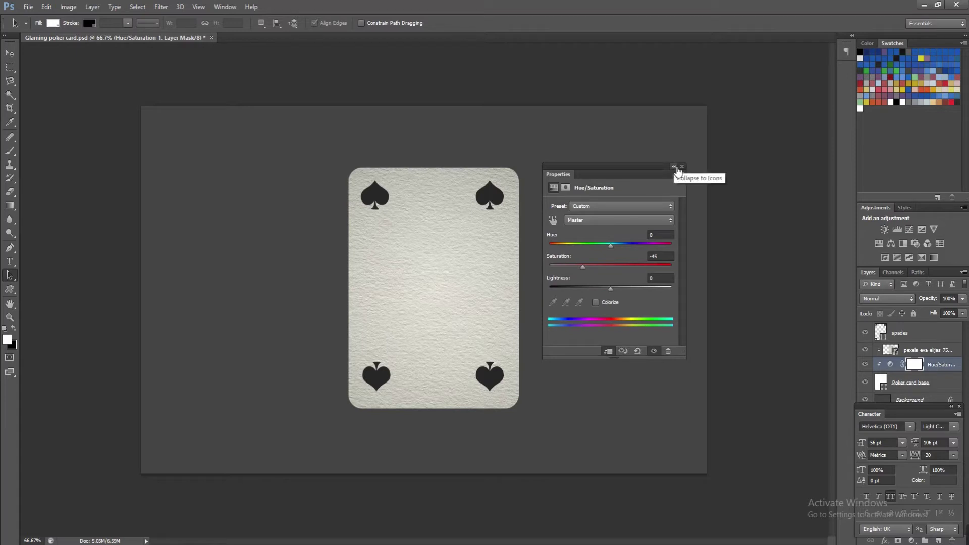
pyautogui.click(675, 167)
pyautogui.hotkey('ctrl', 's')
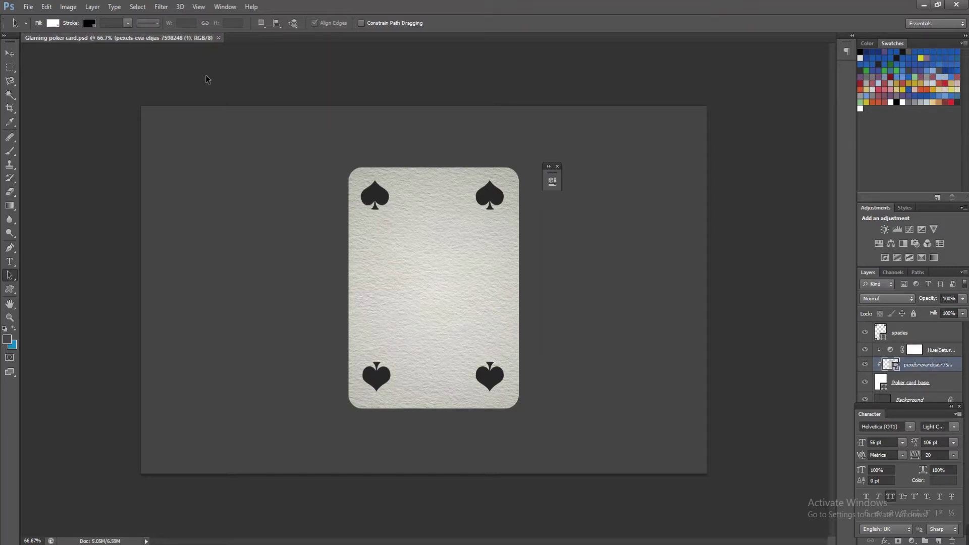
# - Apply a custom Lens Correction to the paper texture with Vignette Amount -75 and Midpoint 0
pyautogui.click(161, 7)
pyautogui.click(195, 70)
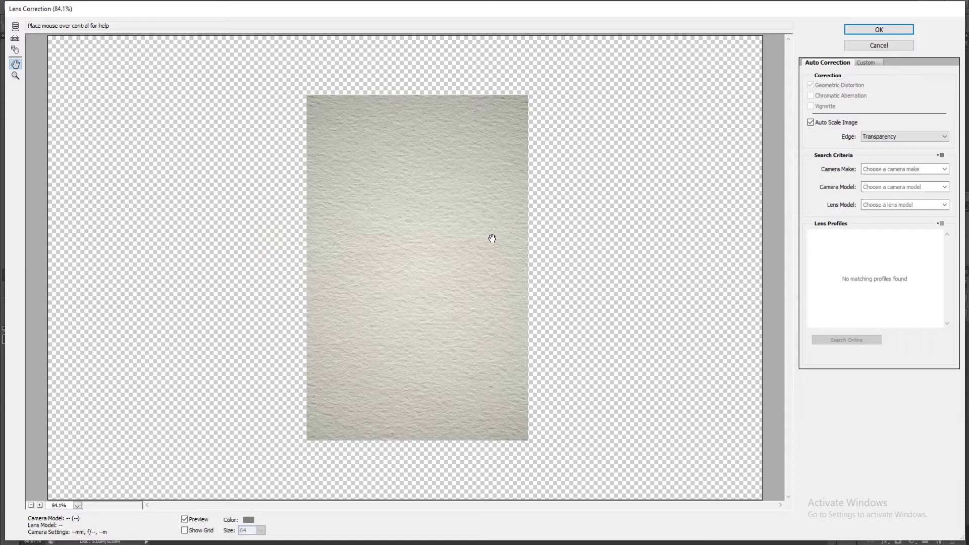
pyautogui.click(868, 63)
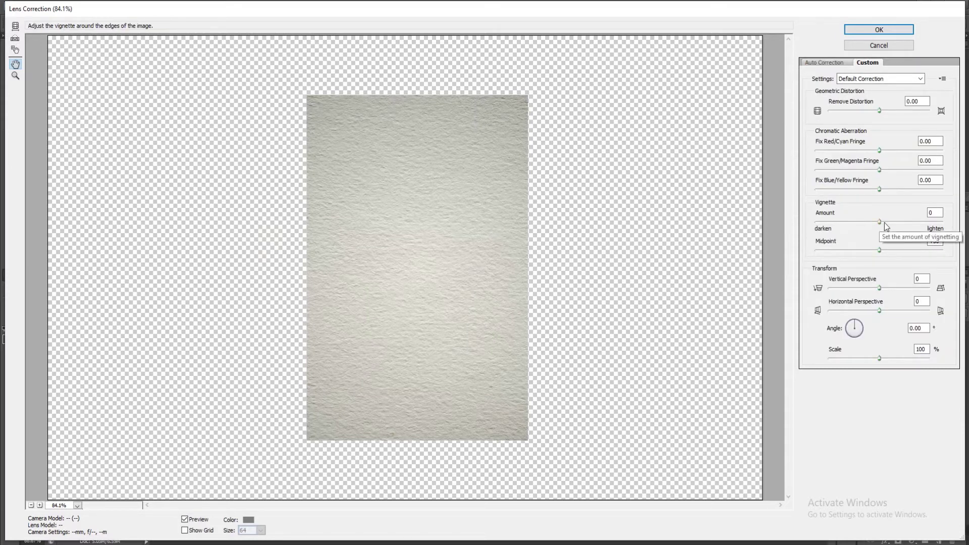
pyautogui.moveTo(943, 243); pyautogui.dragTo(921, 252)
pyautogui.write('0')
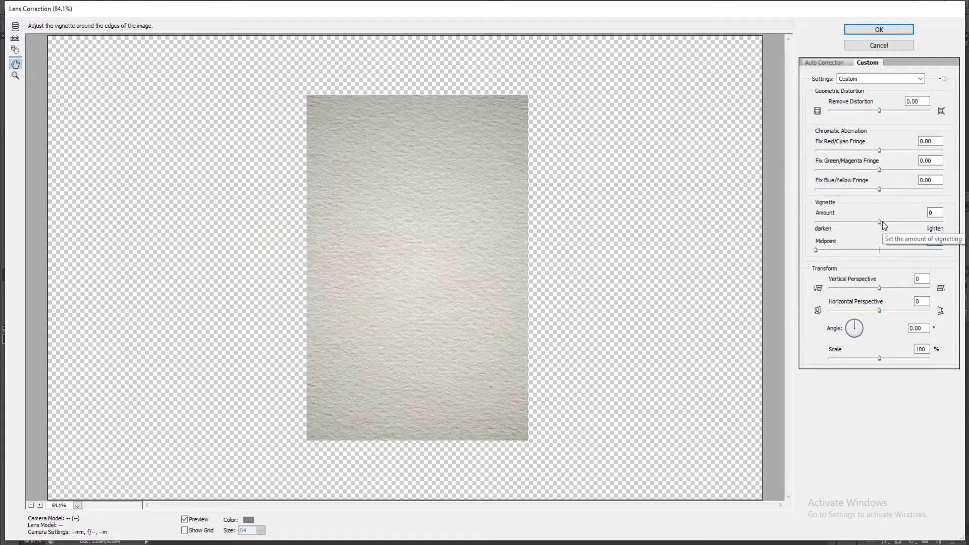
pyautogui.moveTo(880, 221); pyautogui.dragTo(837, 235)
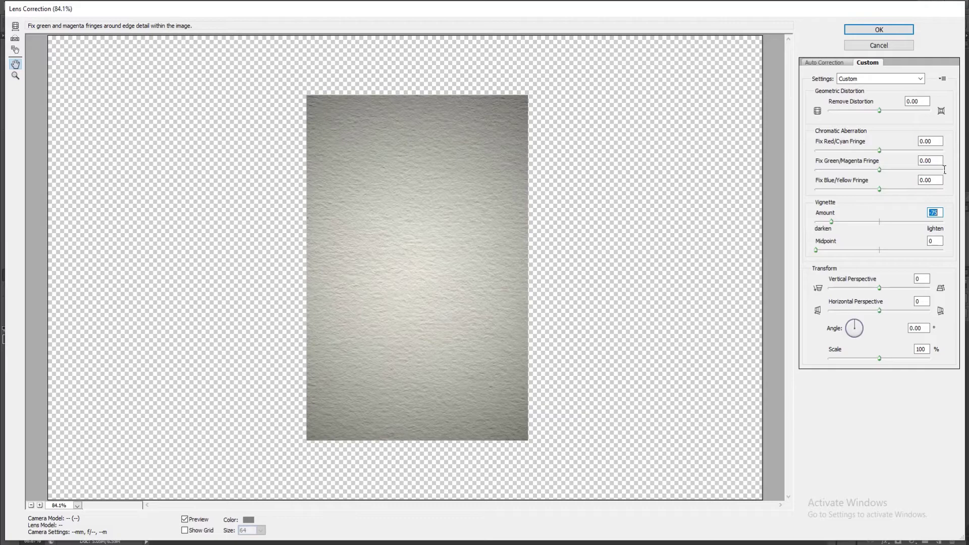
pyautogui.press('Return')
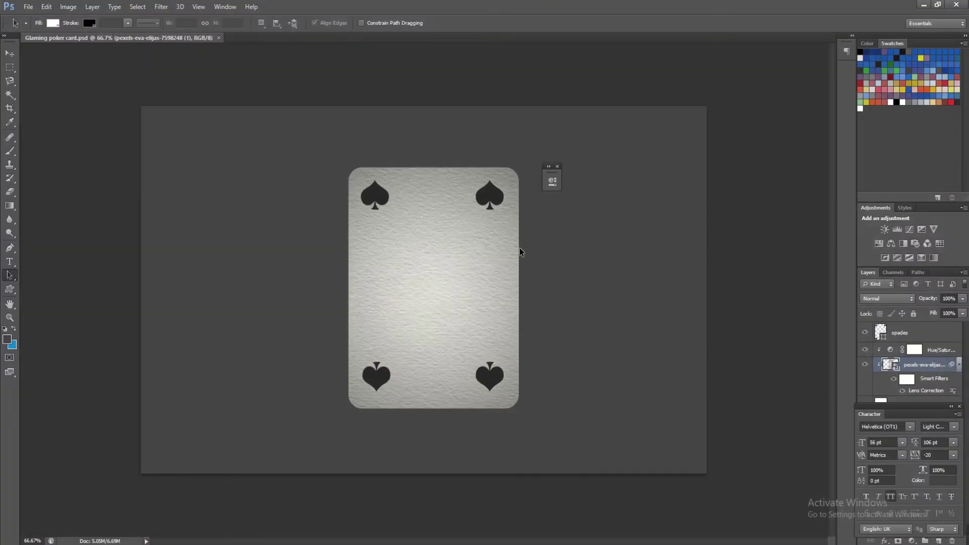
pyautogui.click(558, 166)
pyautogui.click(428, 212)
# - Add a layer above spades and name it "floral design_1"
pyautogui.click(915, 335)
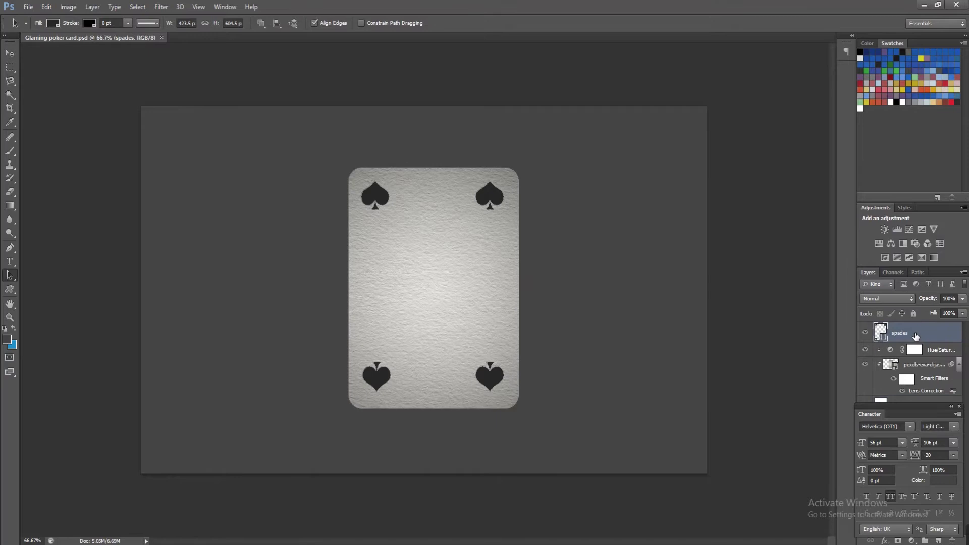
pyautogui.hotkey('ctrl', 'shift', 'n')
pyautogui.press('Return')
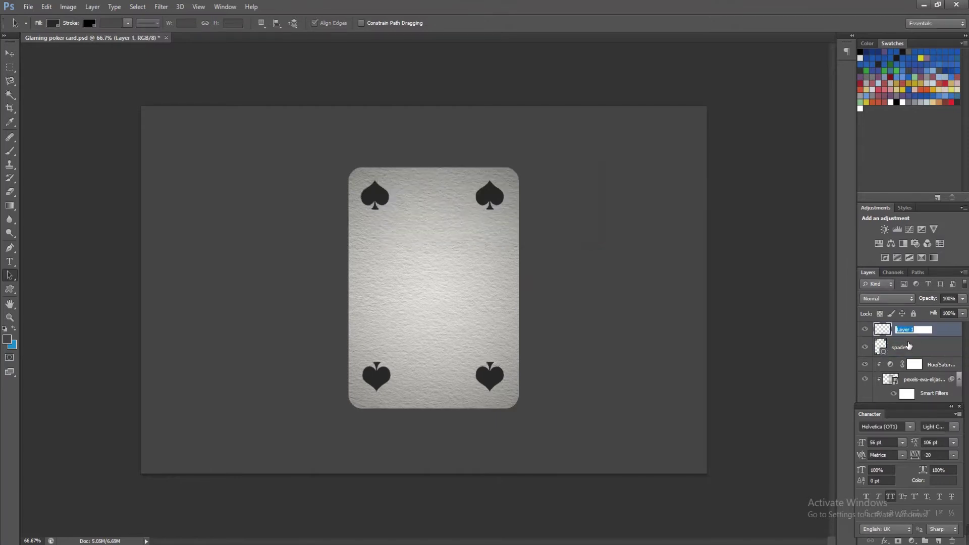
pyautogui.write('floral design_1')
pyautogui.press('Return')
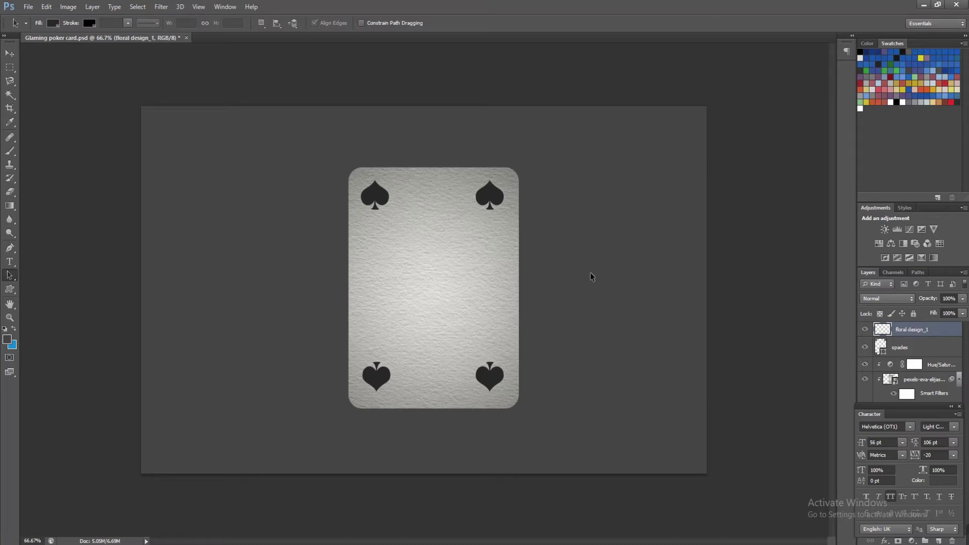
# - Draw a large fleur-de-lis custom shape in the middle of the card on the floral design_1 layer
pyautogui.moveTo(9, 289); pyautogui.dragTo(71, 343)
pyautogui.click(391, 23)
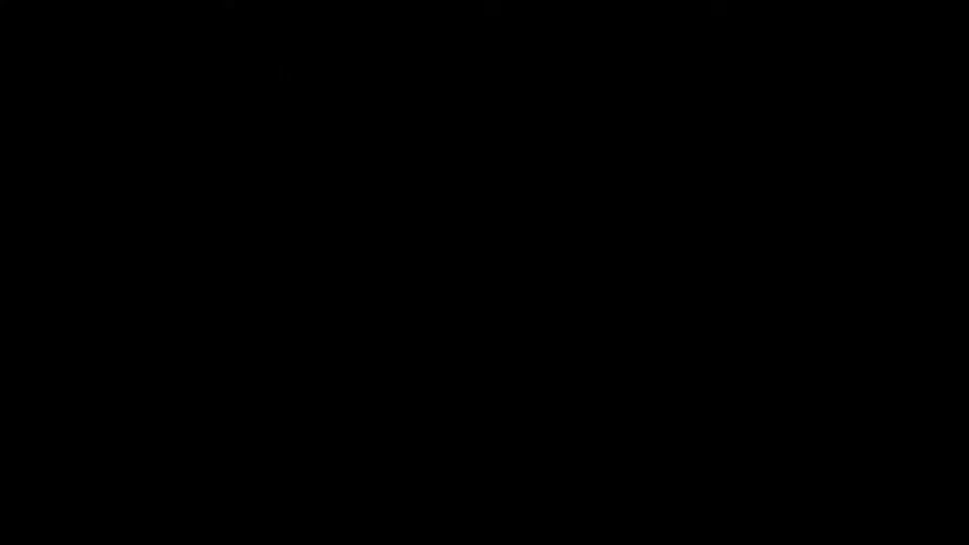
pyautogui.click(273, 147)
pyautogui.click(600, 21)
pyautogui.moveTo(413, 237); pyautogui.dragTo(496, 387)
pyautogui.press('v')
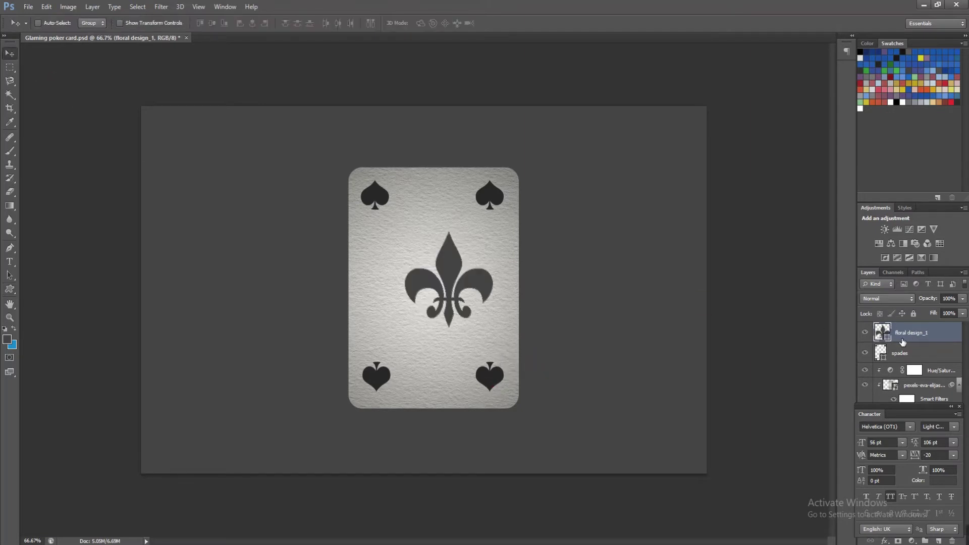
# - Recolour the central fleur-de-lis with the dark grey sampled from the upper-right spade
pyautogui.doubleClick(892, 341)
pyautogui.click(495, 203)
pyautogui.click(809, 205)
# - Centre the fleur-de-lis on the card and scale it proportionally to about 83%
pyautogui.moveTo(450, 262); pyautogui.dragTo(436, 269)
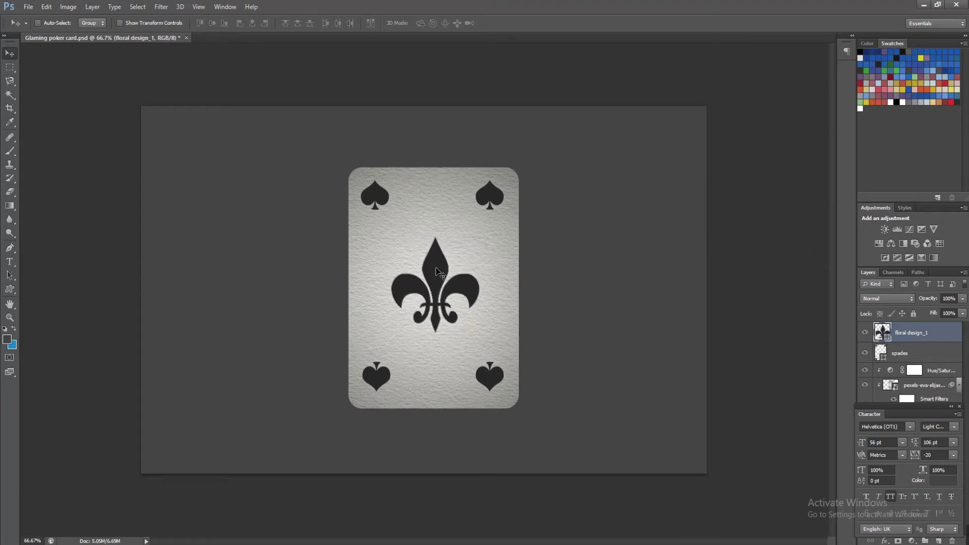
pyautogui.hotkey('ctrl', 't')
pyautogui.moveTo(480, 236); pyautogui.dragTo(474, 249)
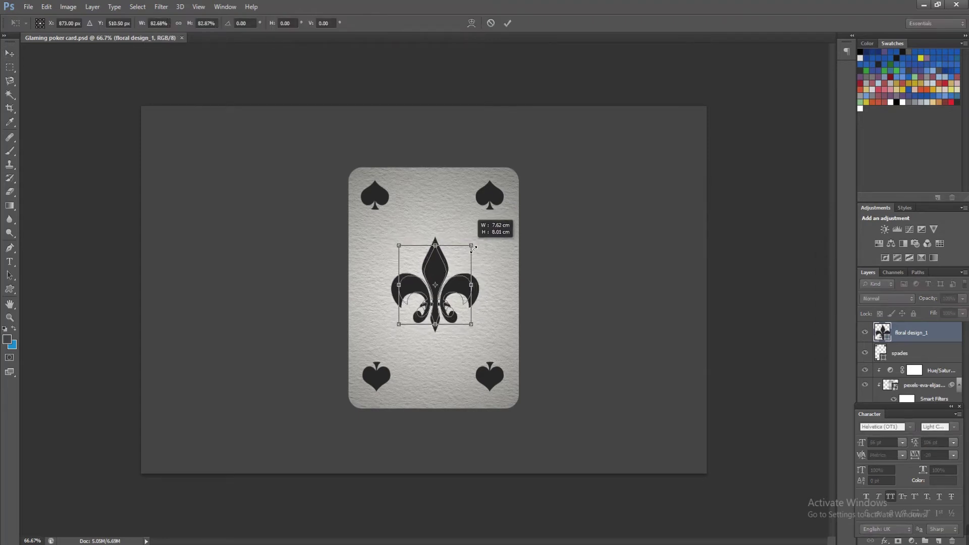
pyautogui.press('Return')
# - Add a layer above floral design_1 and name it "floral design_2"
pyautogui.hotkey('ctrl', 'shift', 'n')
pyautogui.press('Return')
pyautogui.press('o')
pyautogui.press('f')
pyautogui.press('f')
pyautogui.doubleClick(904, 346)
pyautogui.write('floral design_2')
pyautogui.press('Return')
pyautogui.press('v')
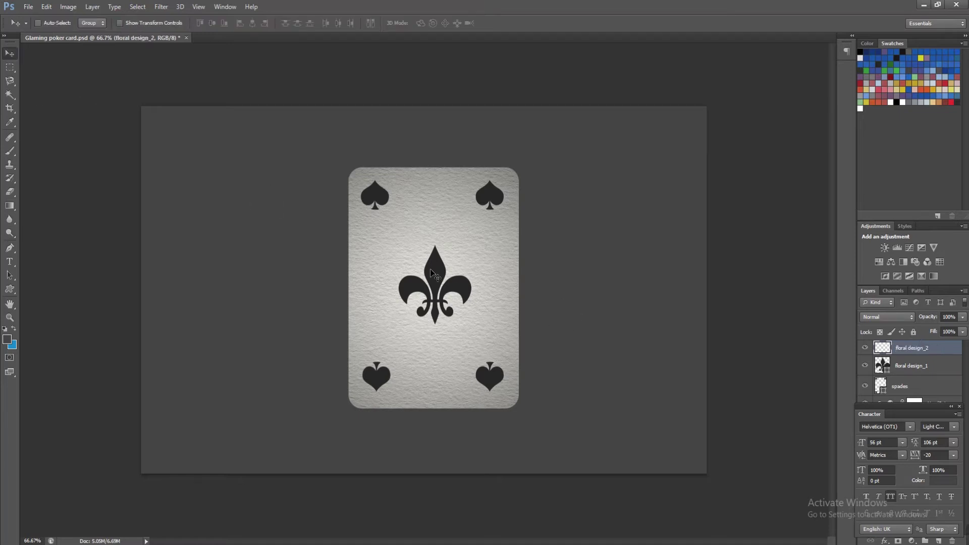
# - Draw the scrolled ornament custom shape above the fleur-de-lis, between the two upper spades
pyautogui.press('u')
pyautogui.click(392, 23)
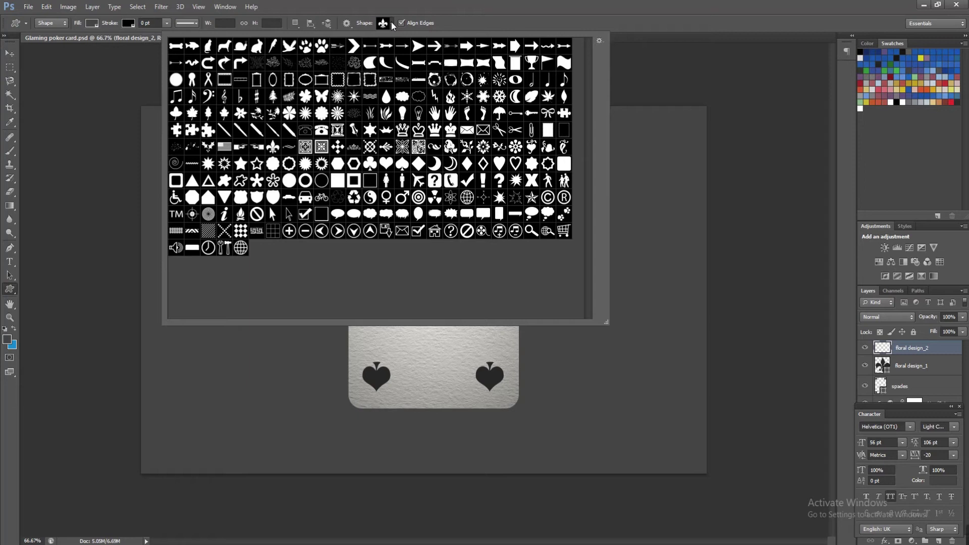
pyautogui.doubleClick(355, 147)
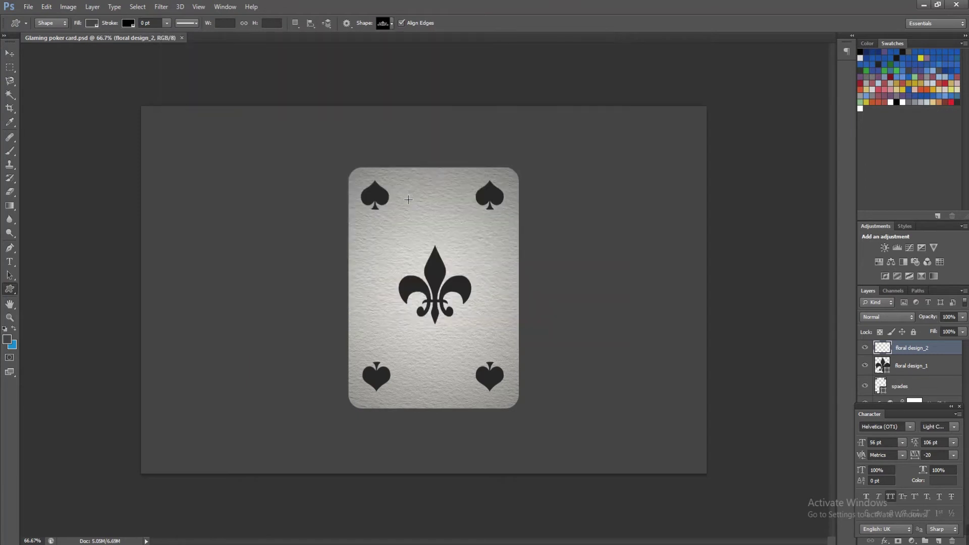
pyautogui.moveTo(409, 199); pyautogui.dragTo(435, 218)
# - Recolour the scrolled ornament with the dark grey sampled from the upper-right spade
pyautogui.click(8, 54)
pyautogui.doubleClick(883, 351)
pyautogui.click(491, 199)
pyautogui.click(788, 205)
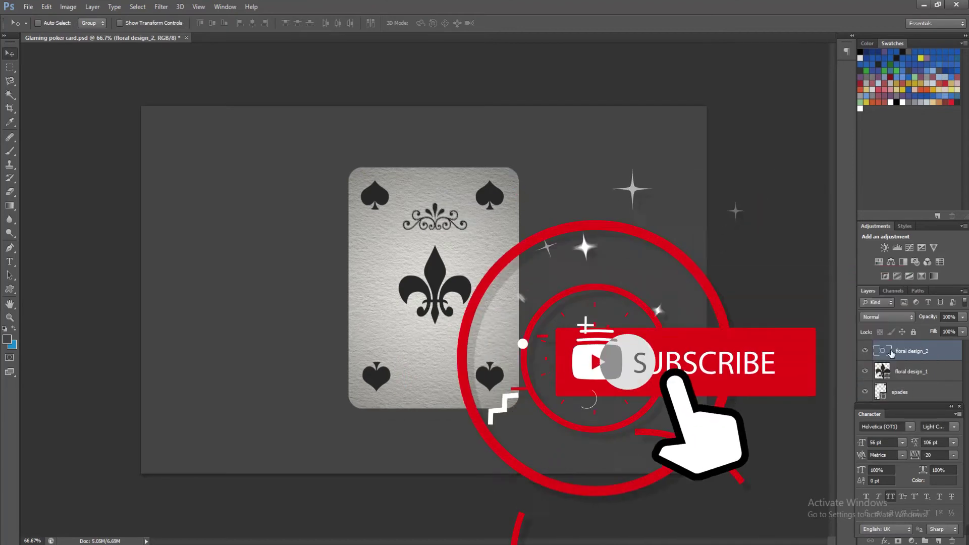
# - Duplicate the scrolled ornament within its layer as a vertically flipped copy below the fleur-de-lis, and save the document
pyautogui.hotkey('ctrl', 't')
pyautogui.rightClick(443, 208)
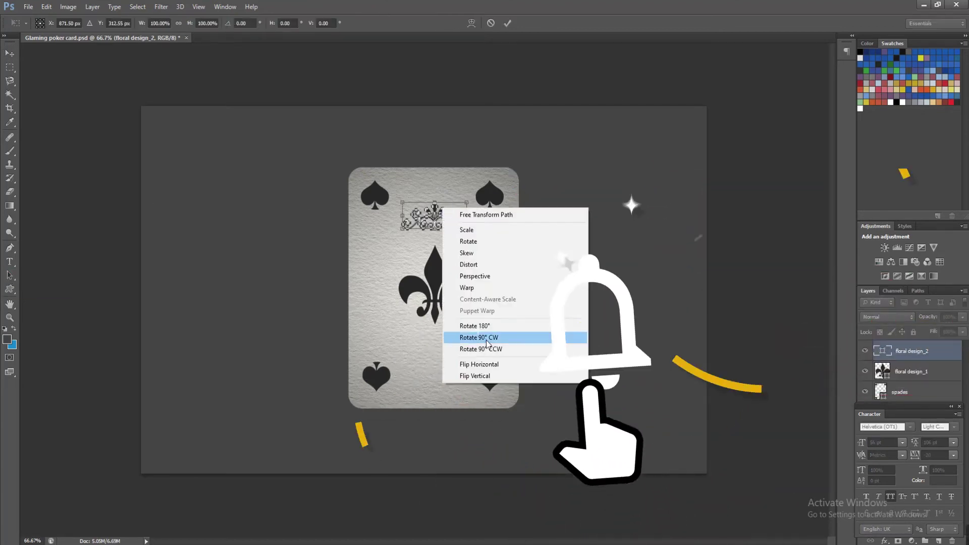
pyautogui.click(482, 375)
pyautogui.press('Return')
pyautogui.hotkey('shift', 'Down')
pyautogui.hotkey('shift', 'Down')
pyautogui.hotkey('shift', 'Down')
pyautogui.hotkey('shift', 'Down')
pyautogui.hotkey('shift', 'Down')
pyautogui.hotkey('shift', 'Down')
pyautogui.hotkey('shift', 'Down')
pyautogui.hotkey('shift', 'Down')
pyautogui.hotkey('shift', 'Down')
pyautogui.hotkey('shift', 'Down')
pyautogui.hotkey('shift', 'Down')
pyautogui.hotkey('shift', 'Down')
pyautogui.hotkey('shift', 'Down')
pyautogui.hotkey('shift', 'Down')
pyautogui.hotkey('shift', 'Down')
pyautogui.hotkey('shift', 'Down')
pyautogui.hotkey('shift', 'Down')
pyautogui.hotkey('shift', 'Down')
pyautogui.hotkey('shift', 'Down')
pyautogui.hotkey('shift', 'Down')
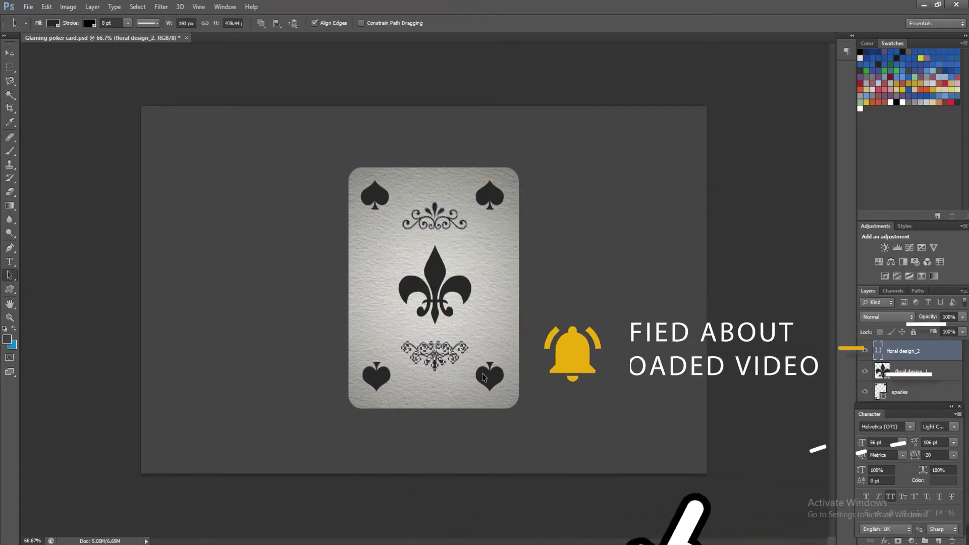
pyautogui.click(304, 313)
pyautogui.hotkey('ctrl', 's')
pyautogui.press('v')
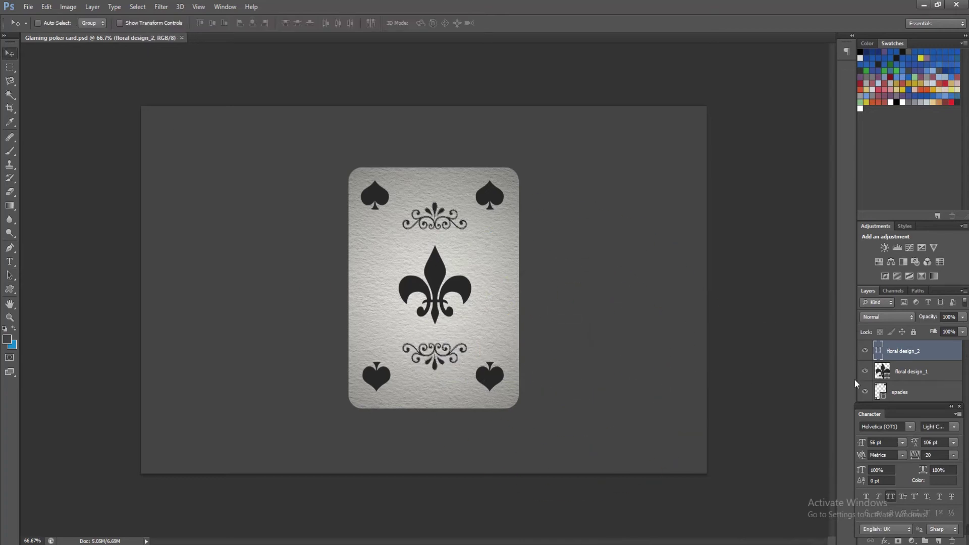
# - Add a layer above floral design_2 and name it "floral design_3"
pyautogui.click(860, 378)
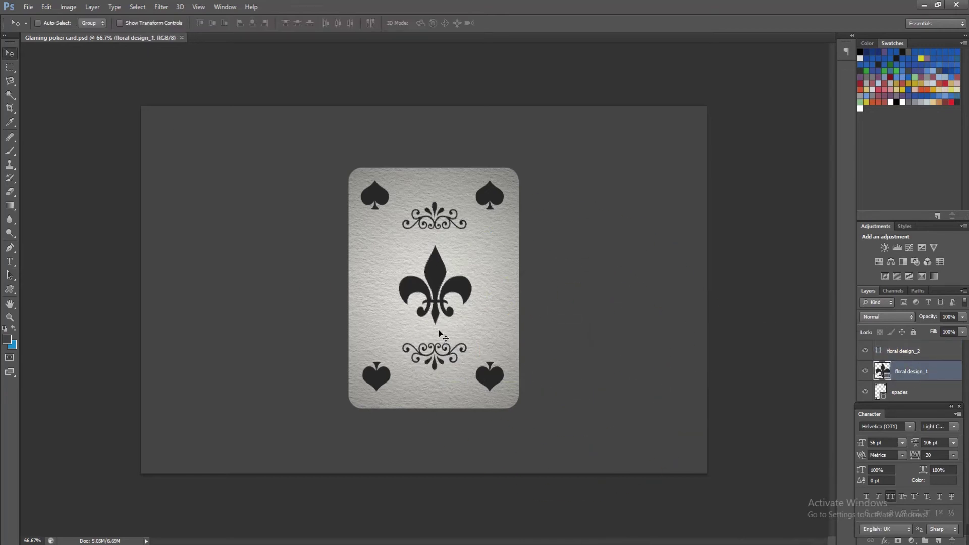
pyautogui.click(913, 352)
pyautogui.hotkey('ctrl', 'shift', 'n')
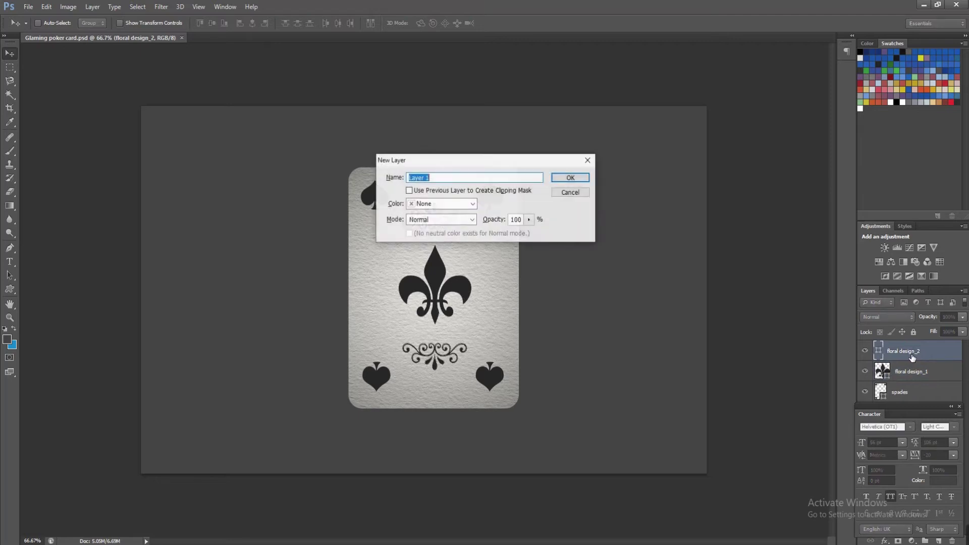
pyautogui.press('Return')
pyautogui.doubleClick(913, 352)
pyautogui.write('floral design_3')
pyautogui.press('Return')
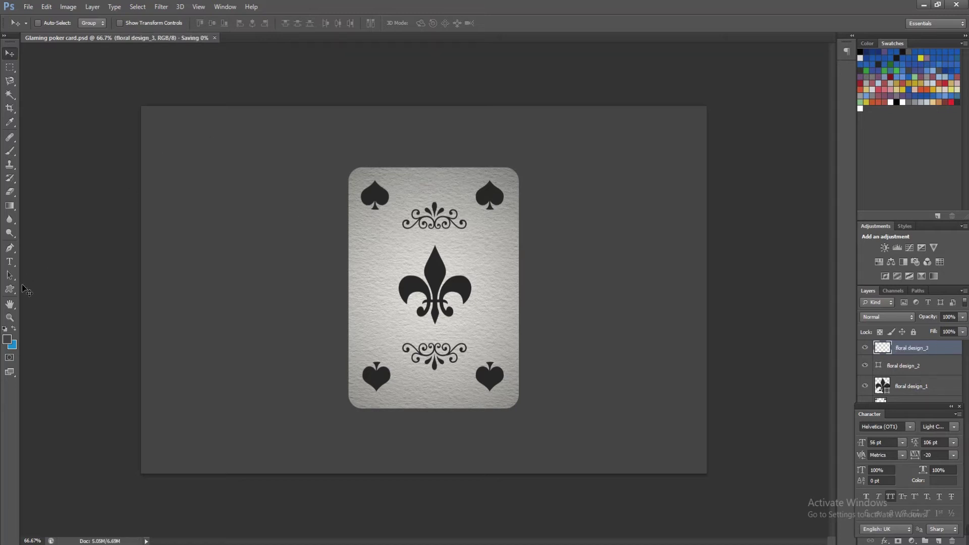
# - Draw a small fleur-de-lis custom shape below the upper-right spade on the floral design_3 layer
pyautogui.click(9, 289)
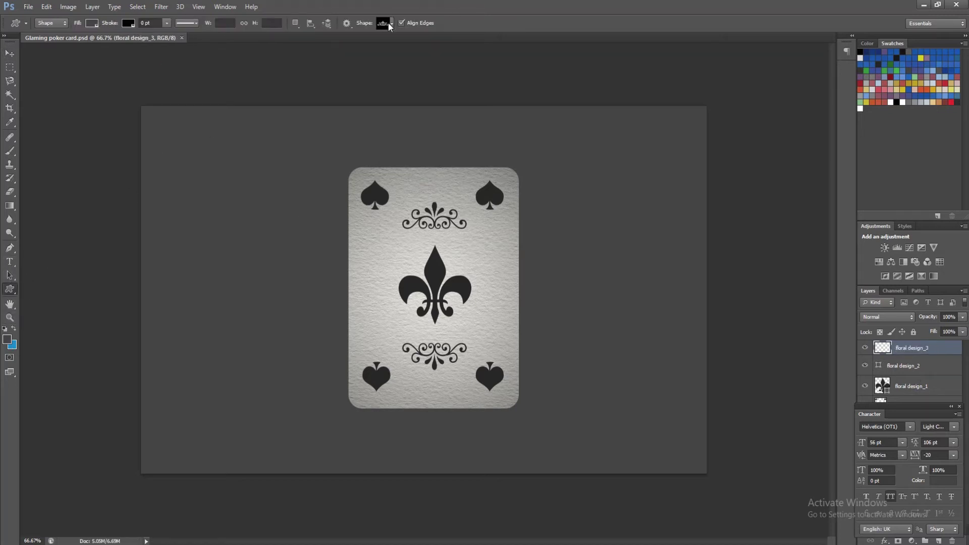
pyautogui.click(391, 23)
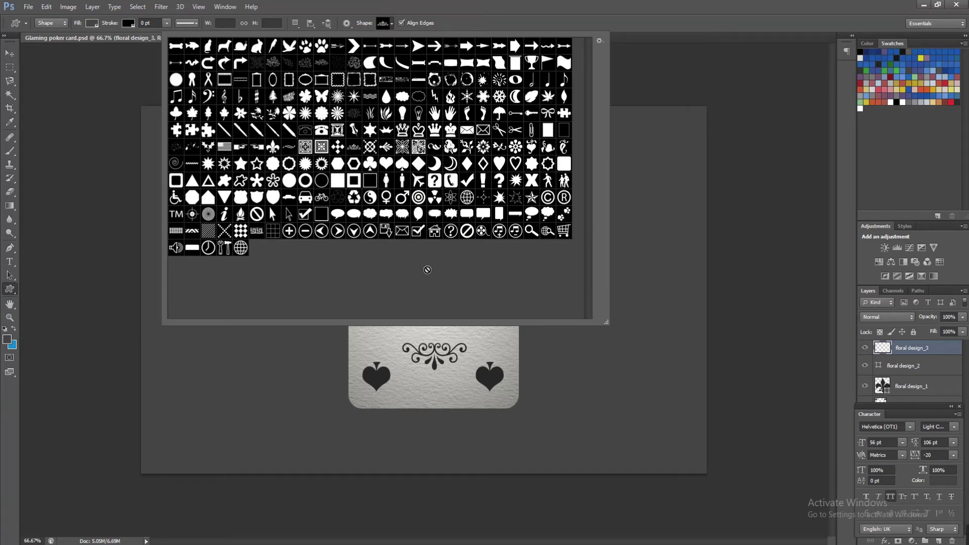
pyautogui.doubleClick(275, 150)
pyautogui.moveTo(492, 227); pyautogui.dragTo(505, 243)
pyautogui.press('v')
# - Recolour the small fleur-de-lis with the dark grey sampled from the central fleur-de-lis
pyautogui.doubleClick(887, 354)
pyautogui.click(435, 283)
pyautogui.click(784, 204)
# - Move the small fleur-de-lis up and left so it sits centred directly beneath the upper-right spade
pyautogui.press('Left')
pyautogui.press('Left')
pyautogui.press('Left')
pyautogui.press('Left')
pyautogui.press('Left')
pyautogui.press('Left')
pyautogui.press('Left')
pyautogui.press('Left')
pyautogui.press('Left')
pyautogui.press('Left')
pyautogui.press('Left')
pyautogui.press('Left')
pyautogui.press('Left')
pyautogui.press('Left')
pyautogui.hotkey('shift', 'Up')
pyautogui.hotkey('shift', 'Up')
pyautogui.hotkey('shift', 'Up')
pyautogui.press('Up')
pyautogui.press('Up')
pyautogui.hotkey('ctrl', '+')
pyautogui.hotkey('ctrl', '+')
pyautogui.moveTo(759, 195); pyautogui.dragTo(721, 149)
pyautogui.hotkey('ctrl', '-')
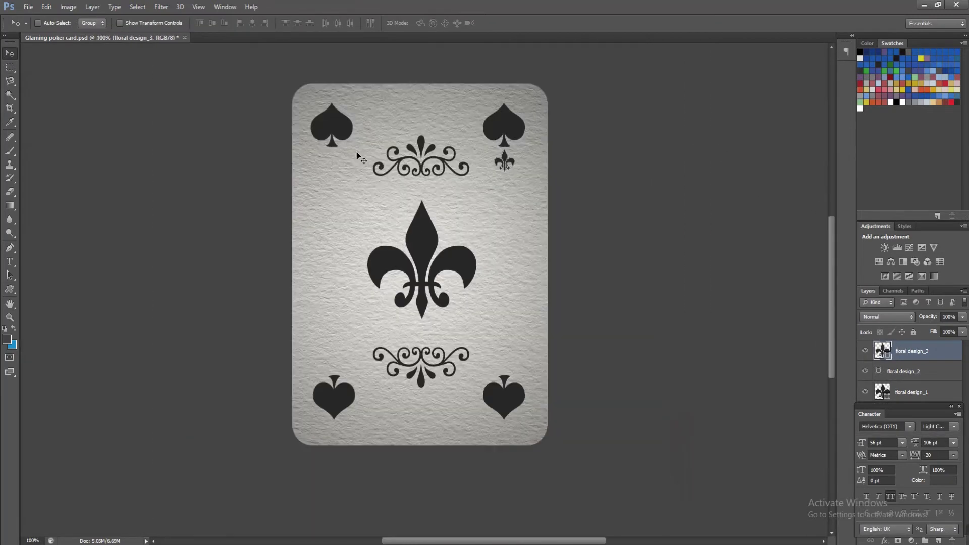
# - Select a hairline-thin vertical rectangle running from the small fleur-de-lis down to the lower-right spade's stem
pyautogui.press('m')
pyautogui.hotkey('ctrl', '+')
pyautogui.moveTo(590, 60); pyautogui.dragTo(593, 467)
# - Fill the thin selection on a new layer with the dark grey sampled from the central fleur-de-lis
pyautogui.click(8, 340)
pyautogui.click(450, 172)
pyautogui.click(776, 206)
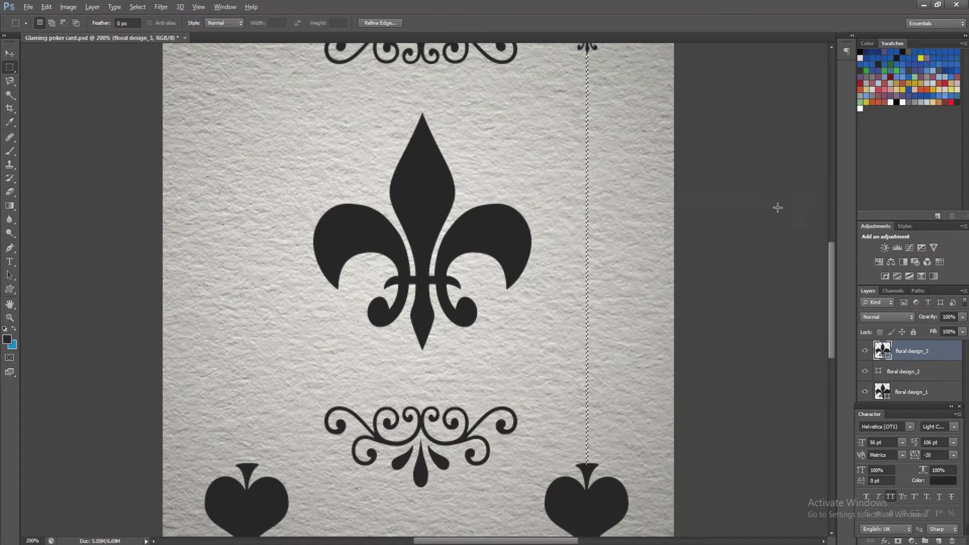
pyautogui.click(10, 53)
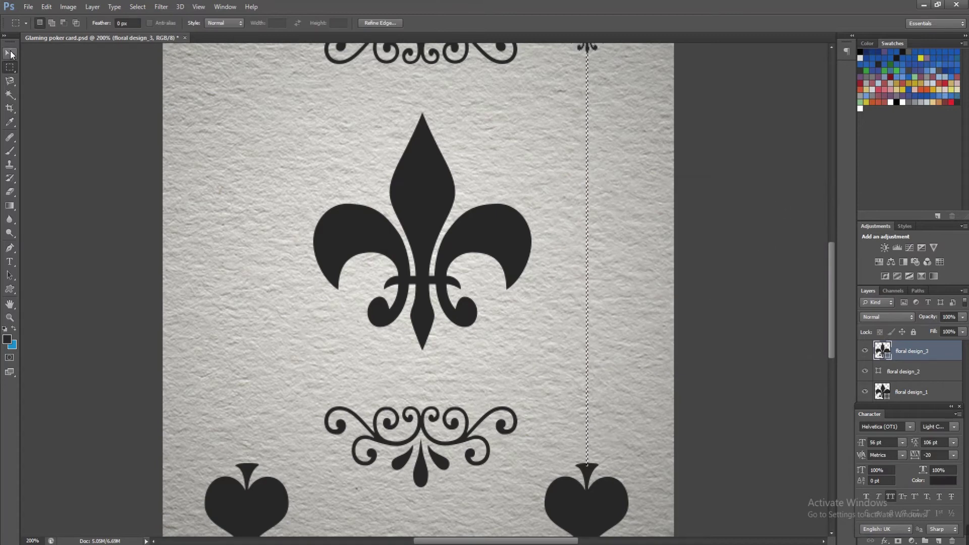
pyautogui.hotkey('ctrl', 'shift', 'alt', 'n')
pyautogui.hotkey('alt', 'BackSpace')
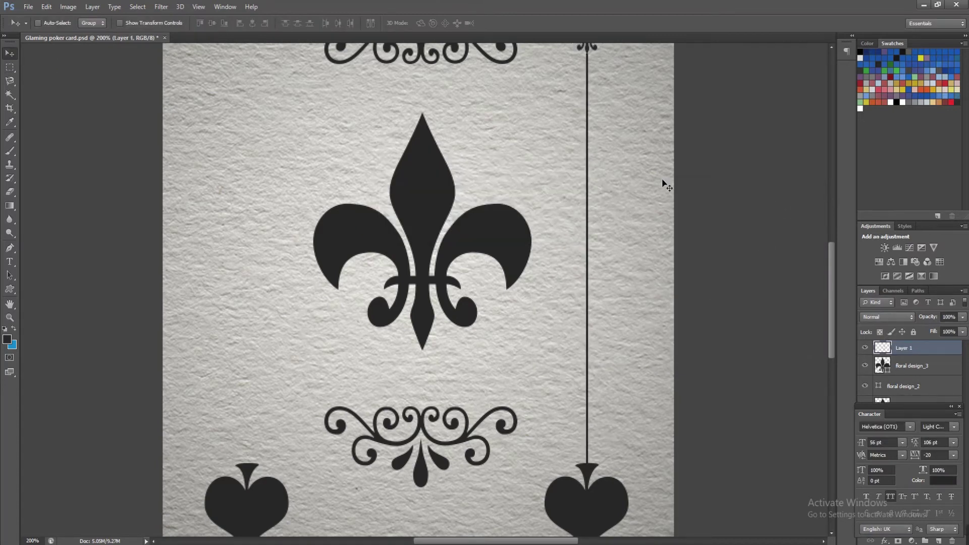
# - Group the vertical line layer with floral design_3 and duplicate the group
pyautogui.hotkey('ctrl', '1')
pyautogui.keyDown('shift'); pyautogui.click(921, 367); pyautogui.keyUp('shift')
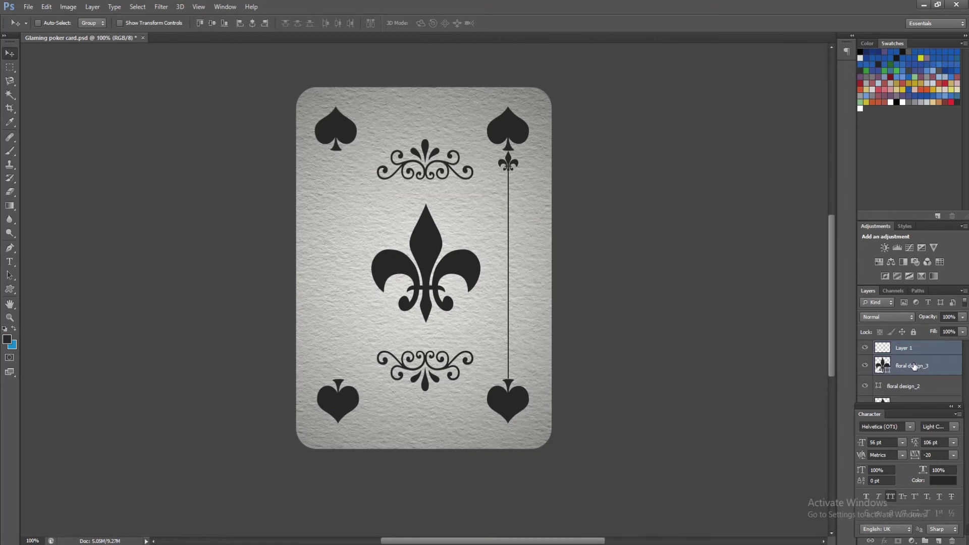
pyautogui.hotkey('ctrl', 'g')
pyautogui.hotkey('ctrl', 'j')
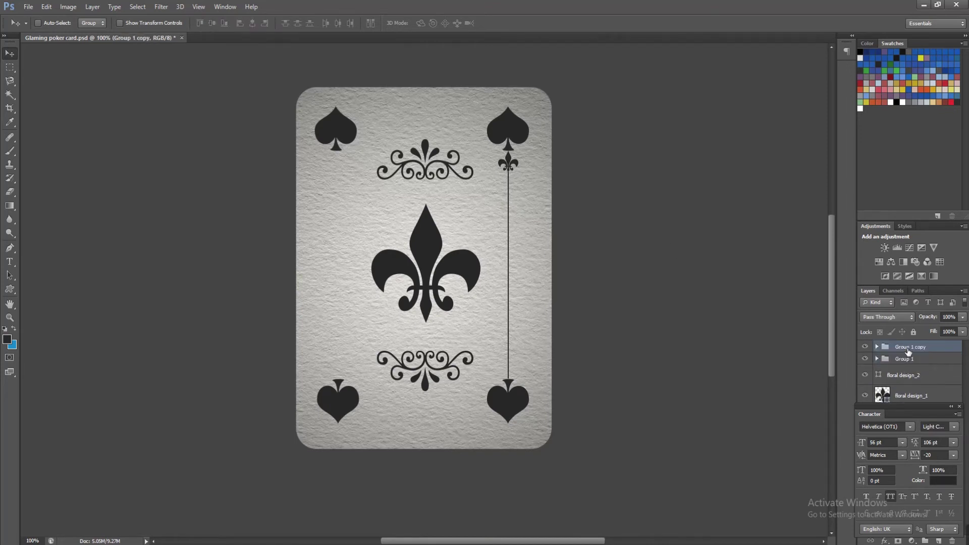
# - Flip the duplicated line and fleur-de-lis group vertically and shift it left to run between the two left-hand spades
pyautogui.hotkey('ctrl', 't')
pyautogui.rightClick(504, 226)
pyautogui.click(543, 396)
pyautogui.press('Return')
pyautogui.hotkey('shift', 'Left')
pyautogui.hotkey('shift', 'Left')
pyautogui.hotkey('shift', 'Left')
pyautogui.hotkey('shift', 'Left')
pyautogui.hotkey('shift', 'Left')
pyautogui.hotkey('shift', 'Left')
pyautogui.hotkey('shift', 'Left')
pyautogui.hotkey('shift', 'Left')
pyautogui.hotkey('shift', 'Left')
pyautogui.hotkey('shift', 'Left')
pyautogui.hotkey('shift', 'Left')
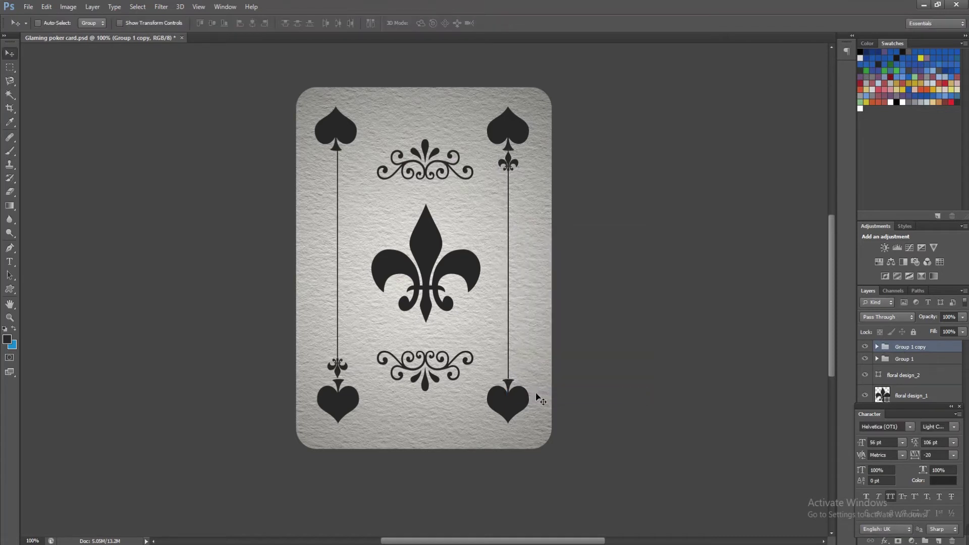
# - Shift the lower-left spade shape on the spades layer slightly left so it lines up with the thin line, and save
pyautogui.rightClick(339, 409)
pyautogui.click(358, 442)
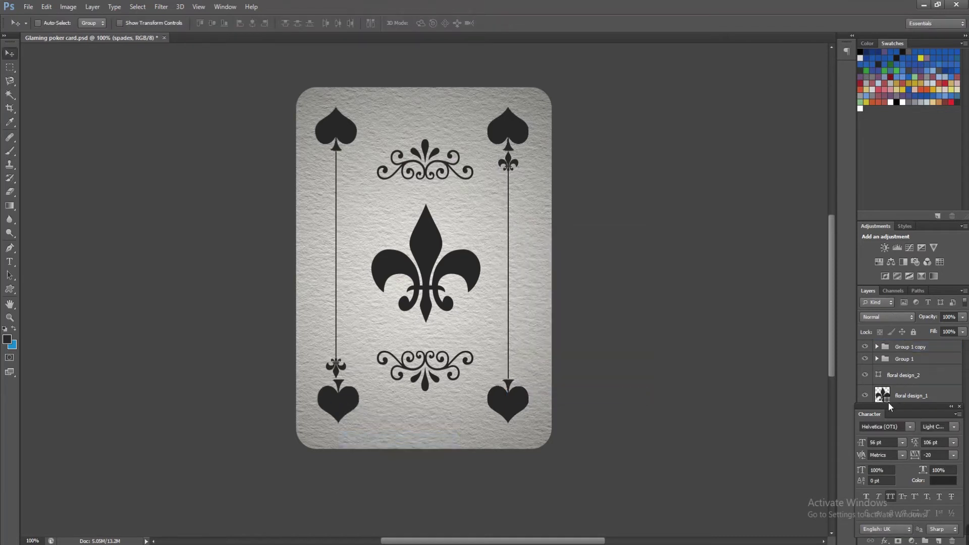
pyautogui.moveTo(908, 407); pyautogui.dragTo(753, 216)
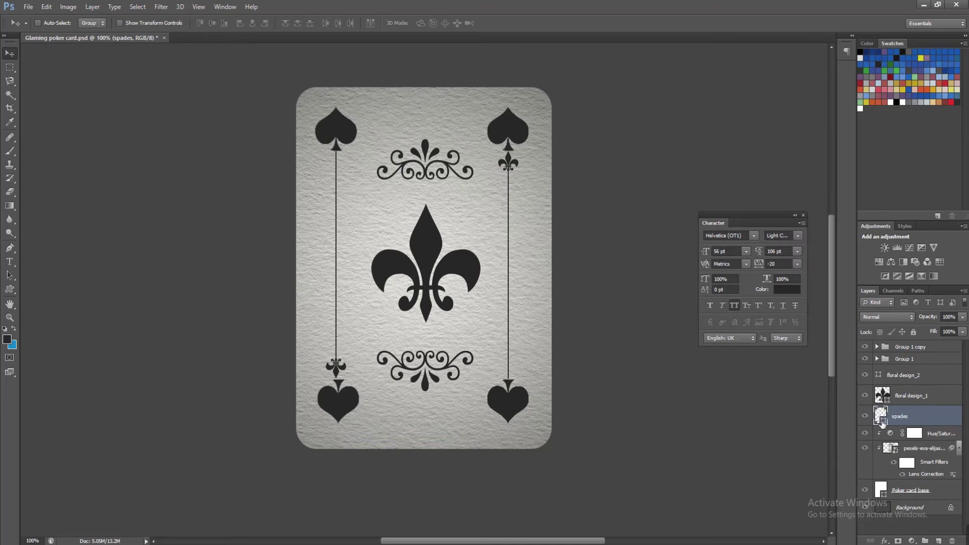
pyautogui.click(10, 275)
pyautogui.click(340, 408)
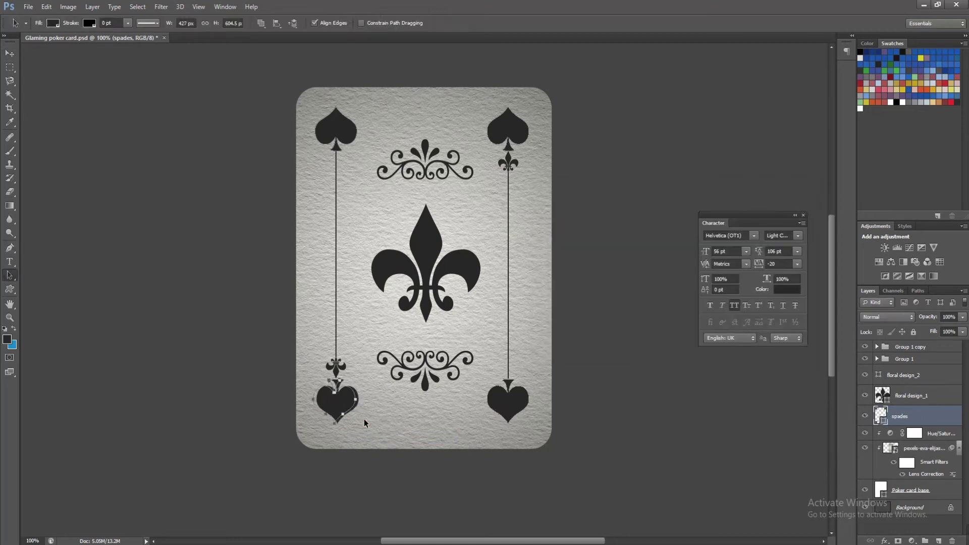
pyautogui.click(10, 54)
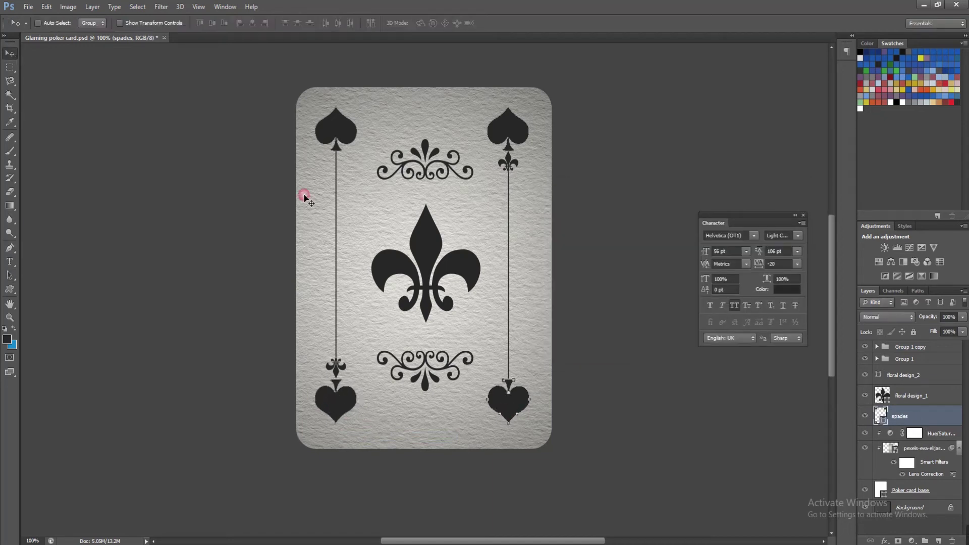
pyautogui.click(908, 377)
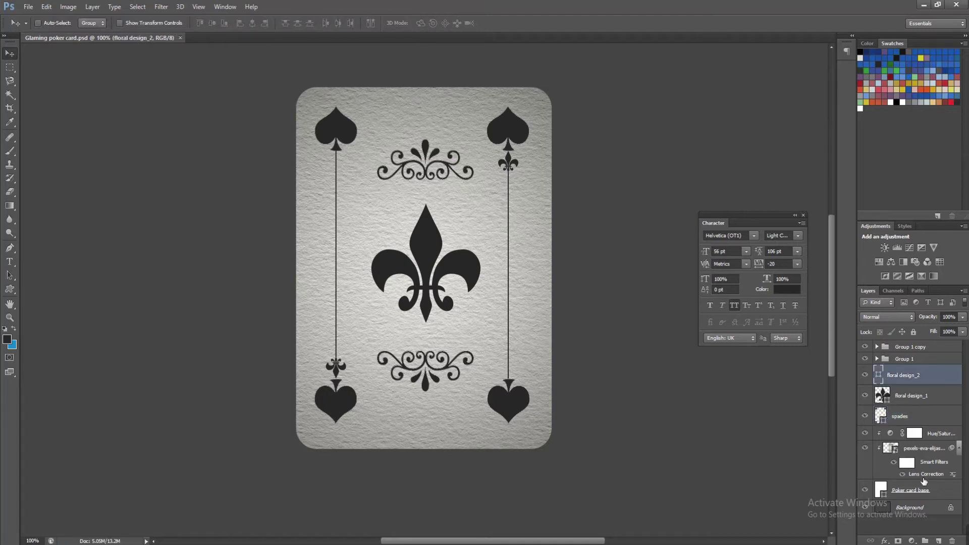
pyautogui.hotkey('ctrl', 's')
# - Weaken the darkening vignette in the paper texture's existing Lens Correction filter and save the file
pyautogui.doubleClick(920, 477)
pyautogui.click(868, 62)
pyautogui.moveTo(832, 225); pyautogui.dragTo(856, 229)
pyautogui.click(879, 30)
pyautogui.hotkey('ctrl', 's')
# - Place the fern image pexels-elijah-o'donnell-3473569.jpg behind the card, scaled to about 28.95% so it covers the whole canvas
pyautogui.hotkey('ctrl', '-')
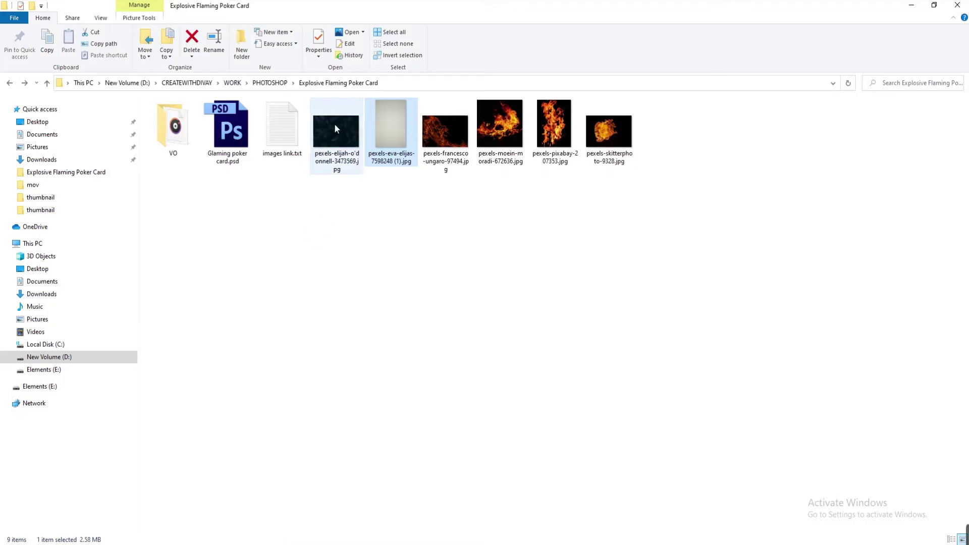
pyautogui.moveTo(335, 128); pyautogui.dragTo(508, 538)
pyautogui.moveTo(450, 338); pyautogui.dragTo(451, 334)
pyautogui.moveTo(690, 105); pyautogui.dragTo(713, 96)
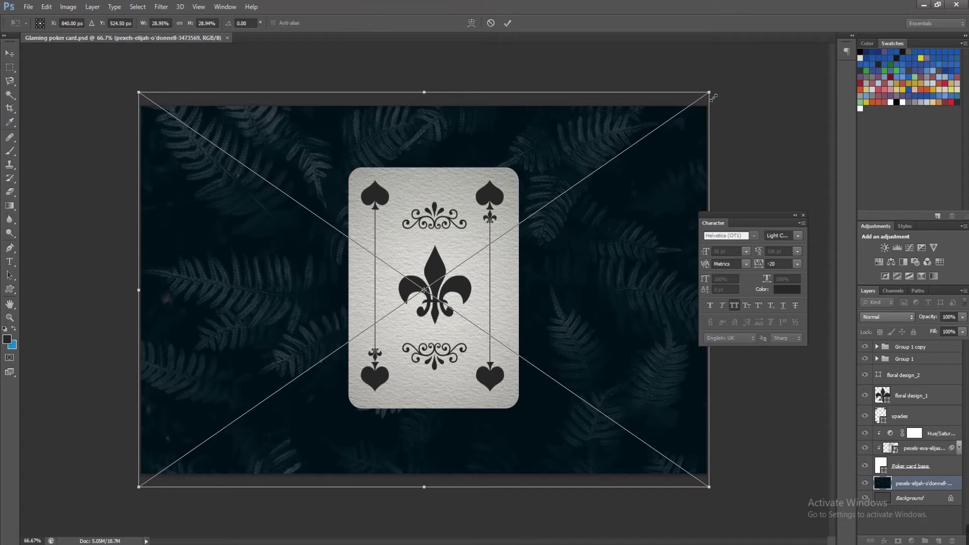
pyautogui.press('Return')
pyautogui.moveTo(745, 220); pyautogui.dragTo(762, 216)
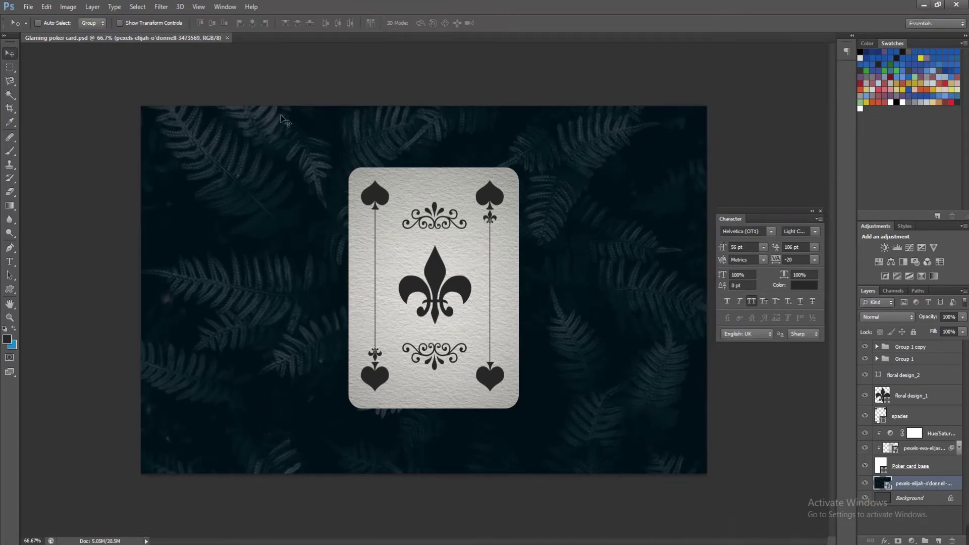
# - Apply Lens Correction to the fern background with vignette midpoint 0 and the amount at full darkening, and save
pyautogui.click(161, 6)
pyautogui.click(184, 69)
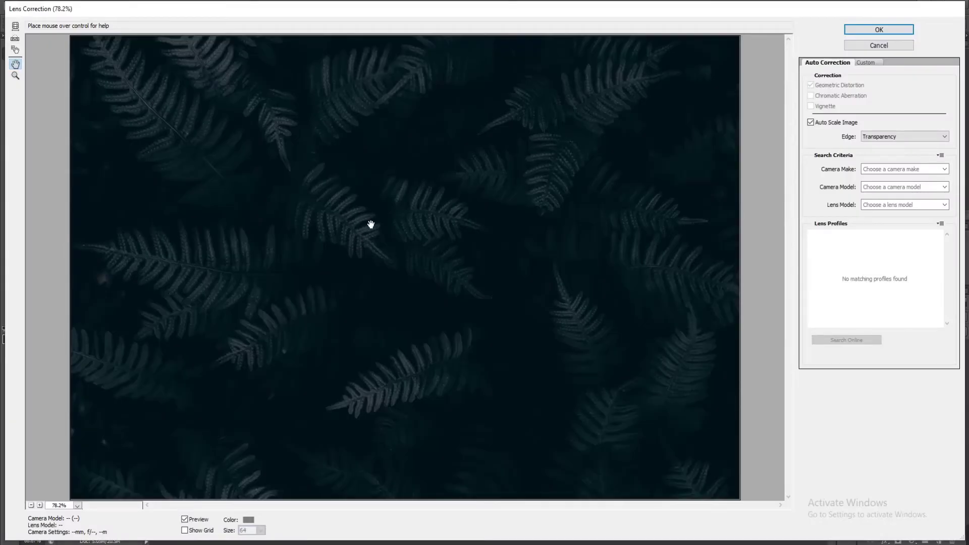
pyautogui.click(868, 62)
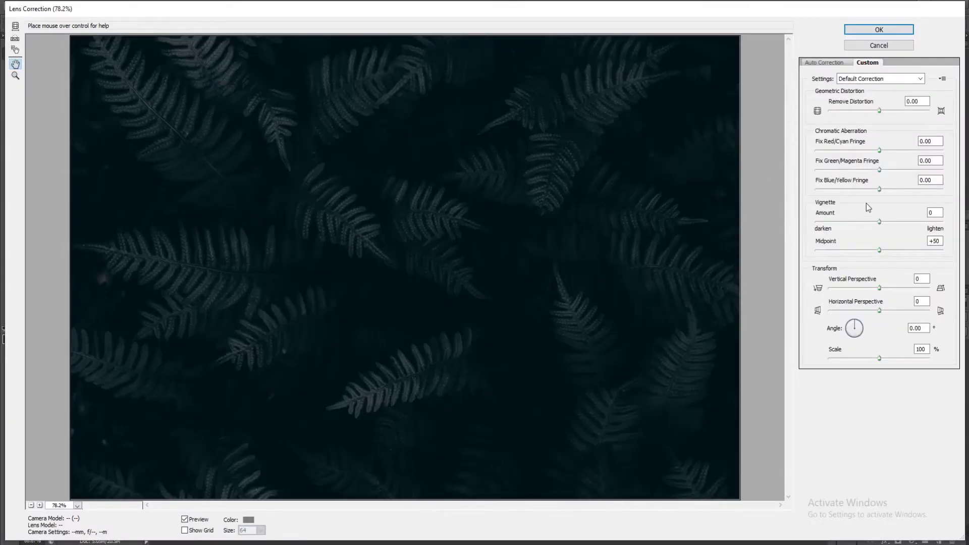
pyautogui.moveTo(940, 244); pyautogui.dragTo(888, 258)
pyautogui.write('0')
pyautogui.moveTo(880, 222); pyautogui.dragTo(816, 225)
pyautogui.click(879, 30)
pyautogui.hotkey('ctrl', 's')
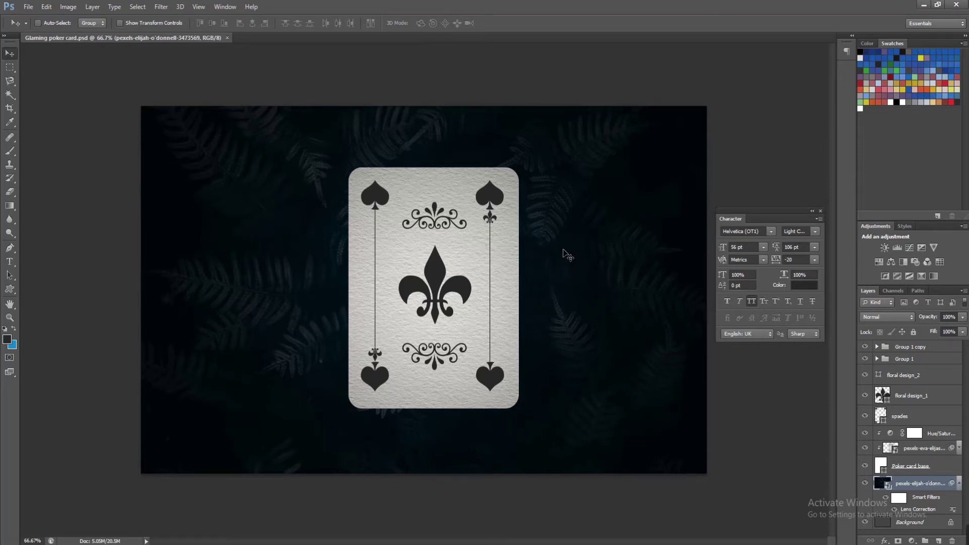
# - Apply a Perspective transform to all layers from Group 1 copy to Poker card base, making the card's right side taller
pyautogui.click(904, 348)
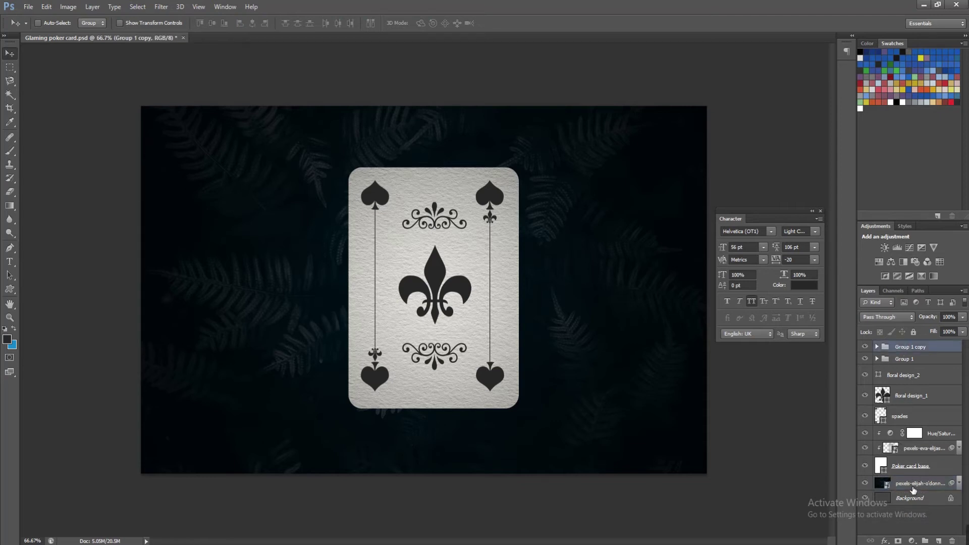
pyautogui.keyDown('shift'); pyautogui.click(946, 465); pyautogui.keyUp('shift')
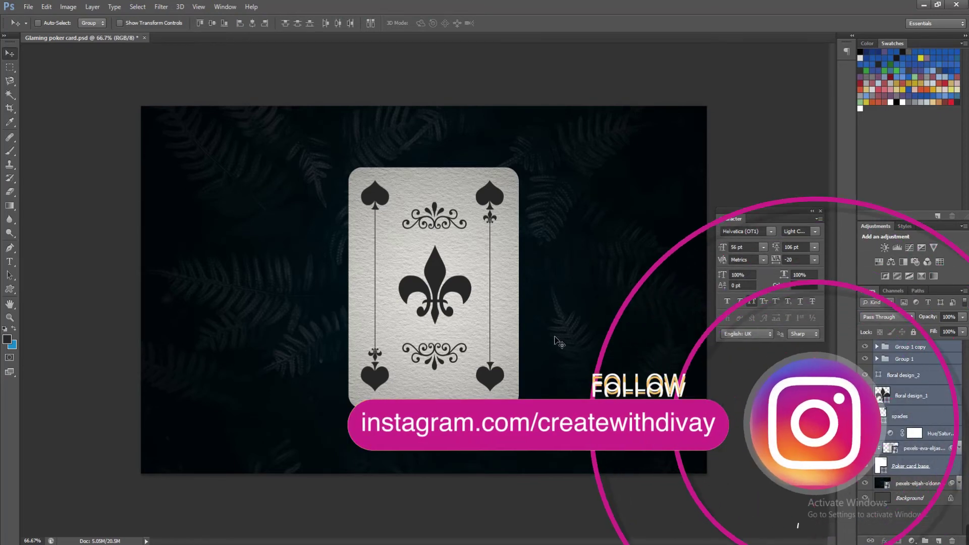
pyautogui.hotkey('ctrl', 't')
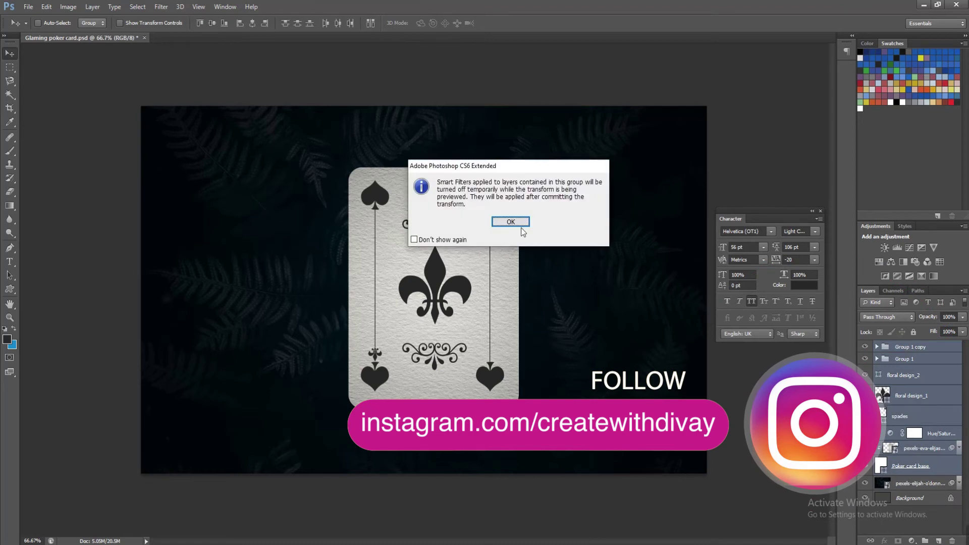
pyautogui.press('Return')
pyautogui.rightClick(497, 211)
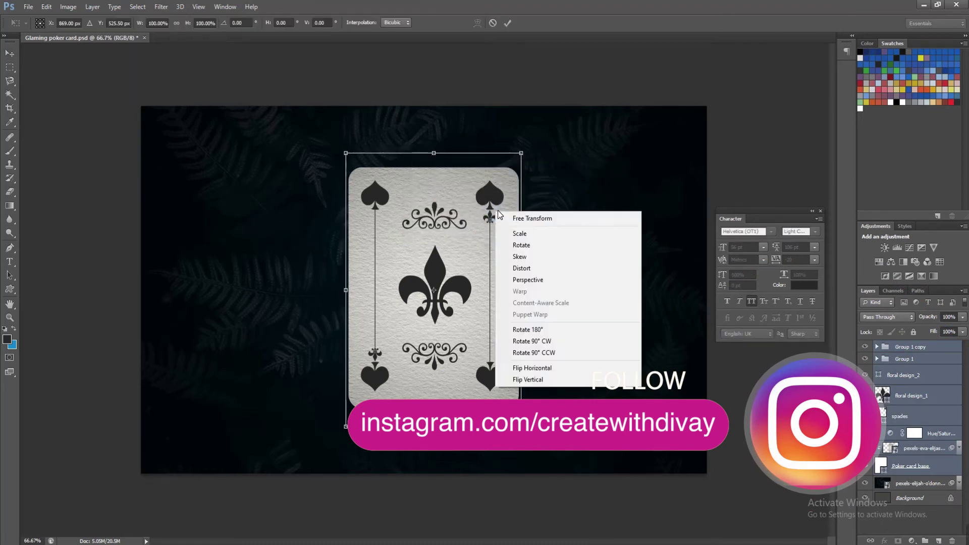
pyautogui.click(526, 284)
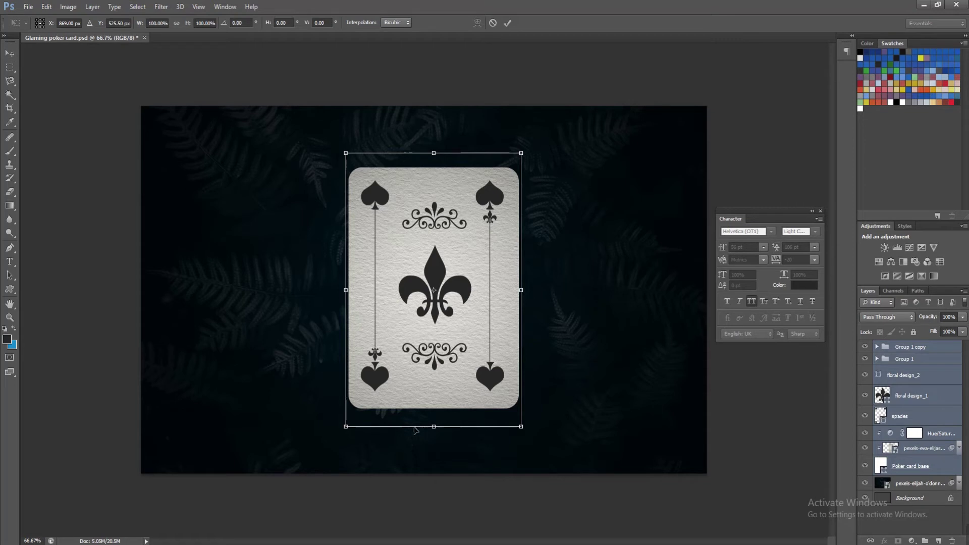
pyautogui.moveTo(523, 433); pyautogui.dragTo(511, 471)
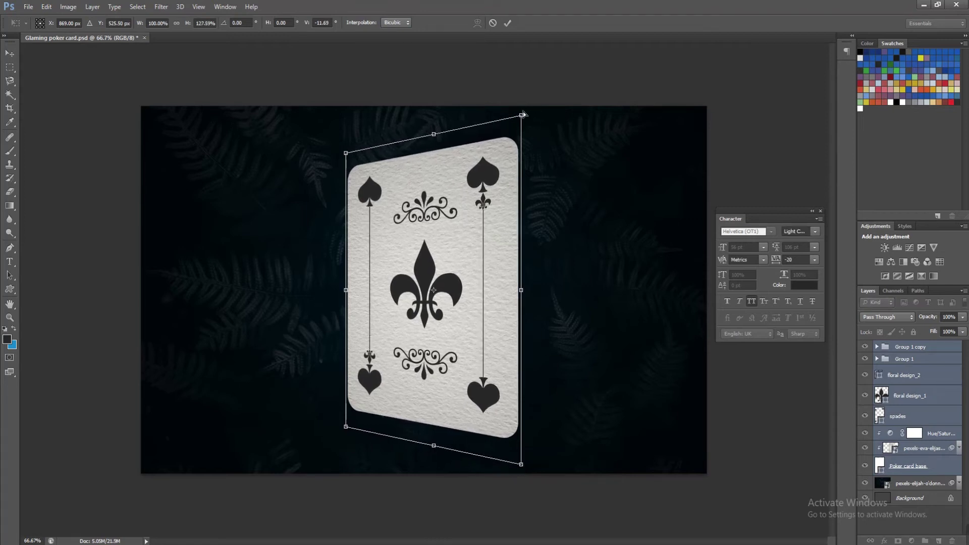
pyautogui.moveTo(523, 117); pyautogui.dragTo(523, 120)
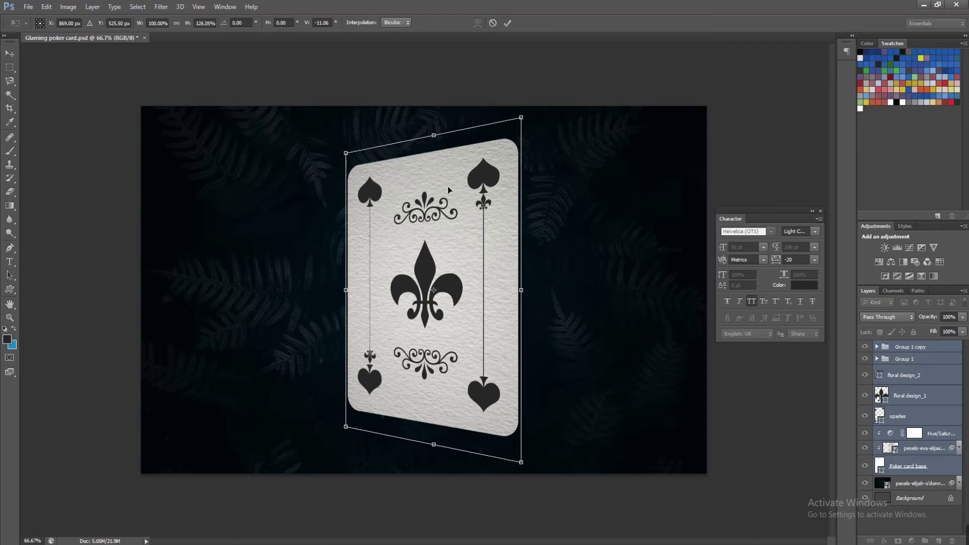
pyautogui.press('Return')
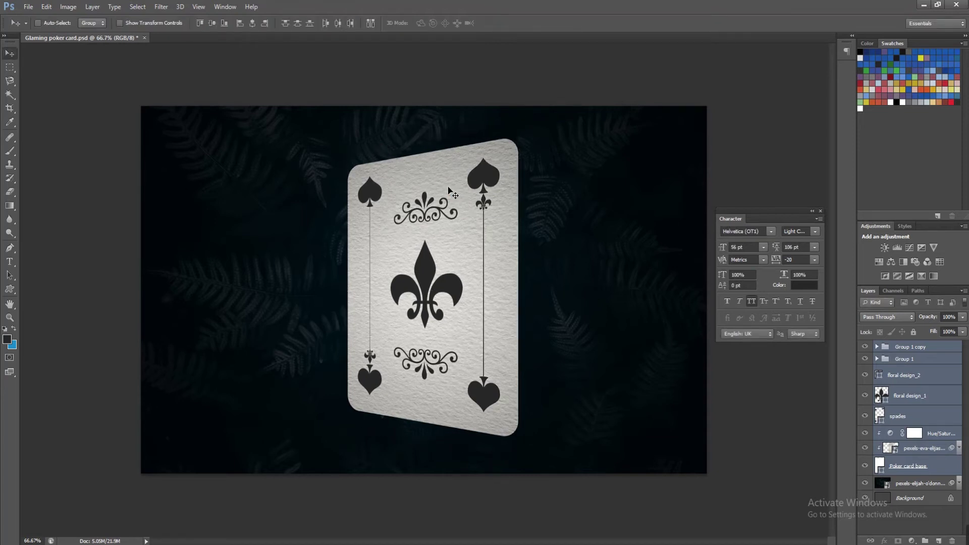
# - Rotate the whole perspective card clockwise so it leans to the right, and save the file
pyautogui.hotkey('ctrl', 't')
pyautogui.click(512, 220)
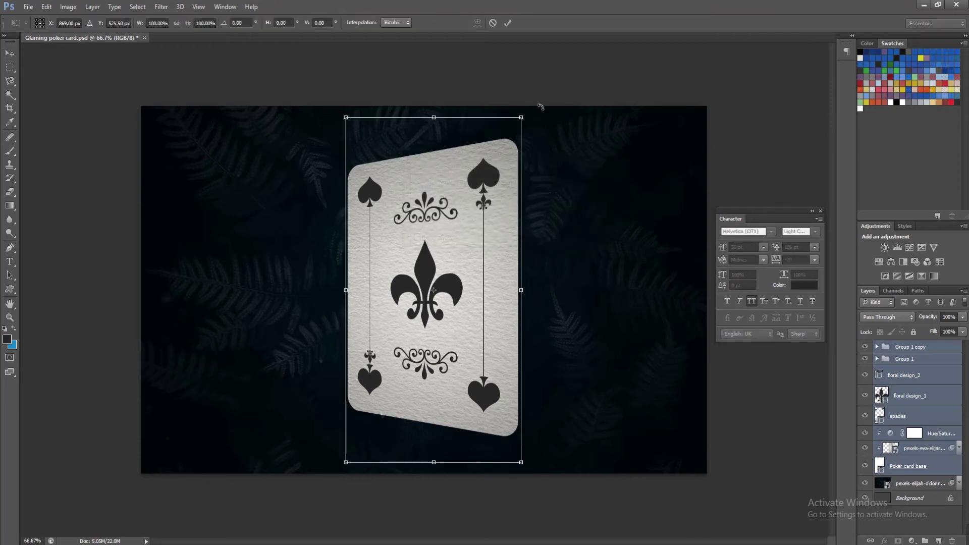
pyautogui.moveTo(540, 107); pyautogui.dragTo(545, 157)
pyautogui.press('Return')
pyautogui.hotkey('ctrl', 's')
# - Place the flame image pexels-moein-moradi-672636.jpg above all layers and set its blend mode to Screen
pyautogui.hotkey('ctrl', '+')
pyautogui.hotkey('ctrl', '+')
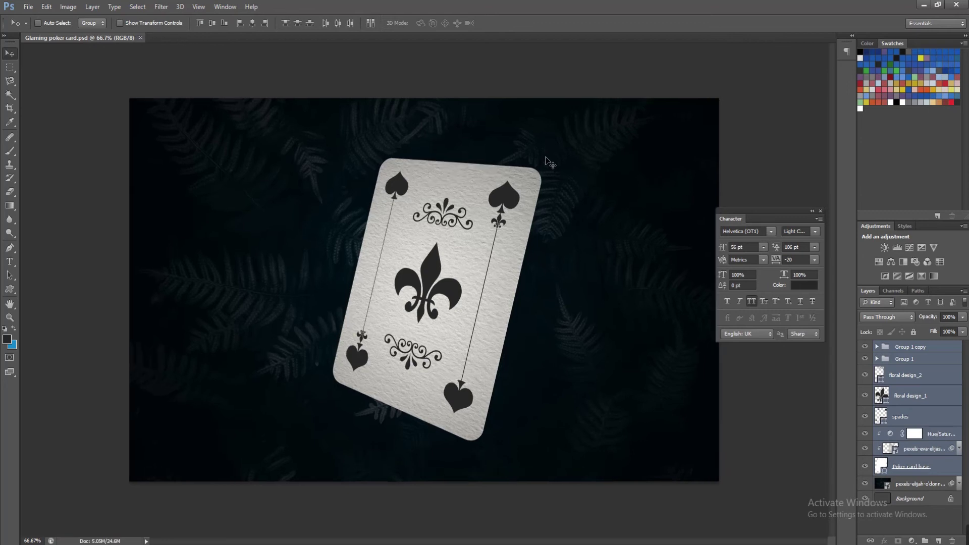
pyautogui.hotkey('ctrl', '-')
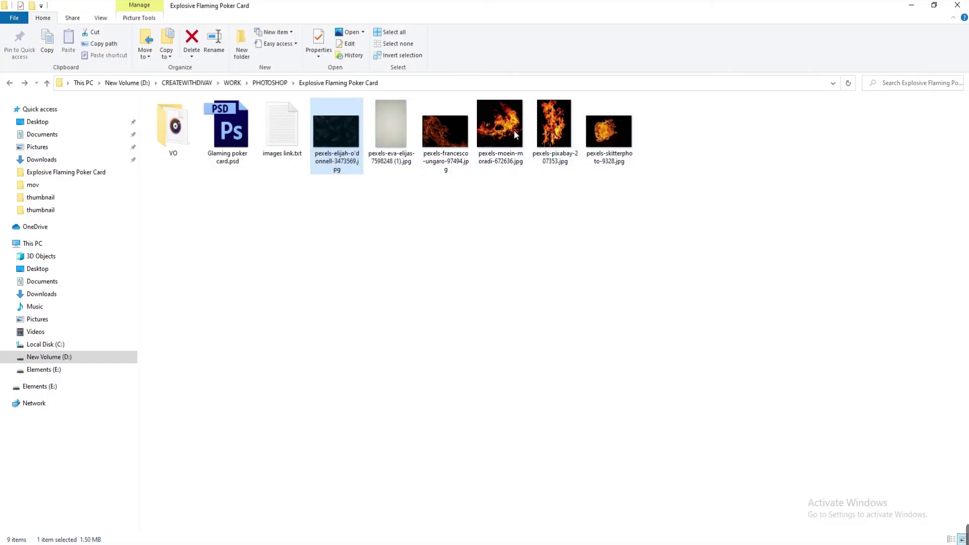
pyautogui.moveTo(500, 127); pyautogui.dragTo(424, 283)
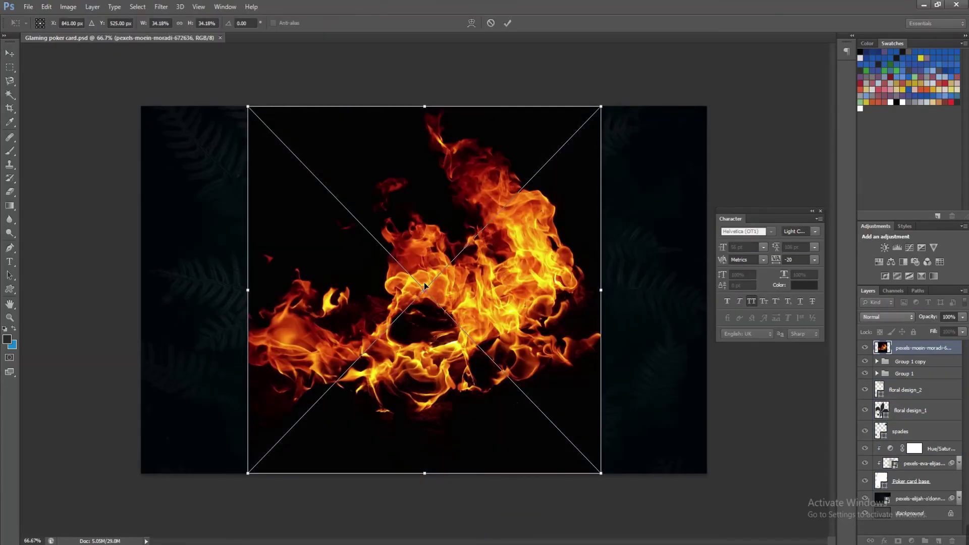
pyautogui.press('Return')
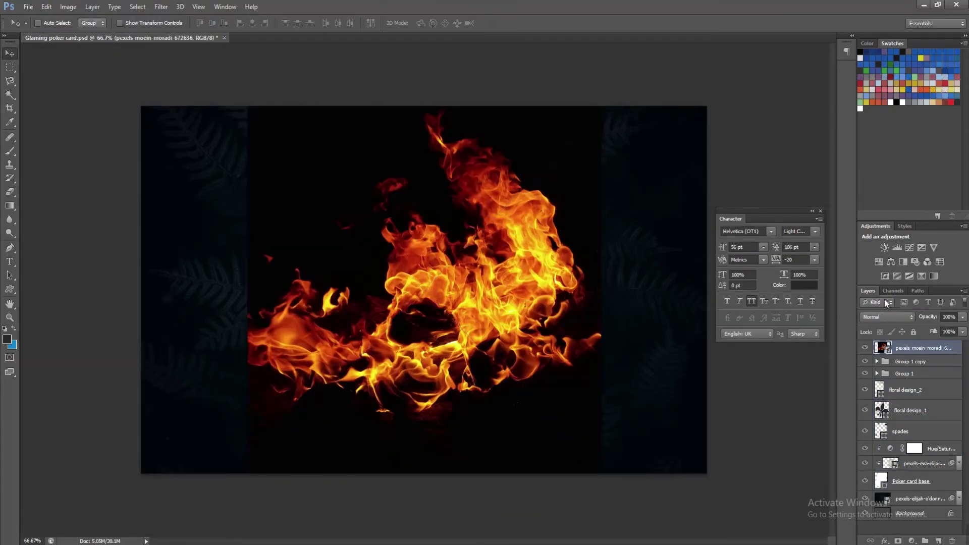
pyautogui.click(912, 317)
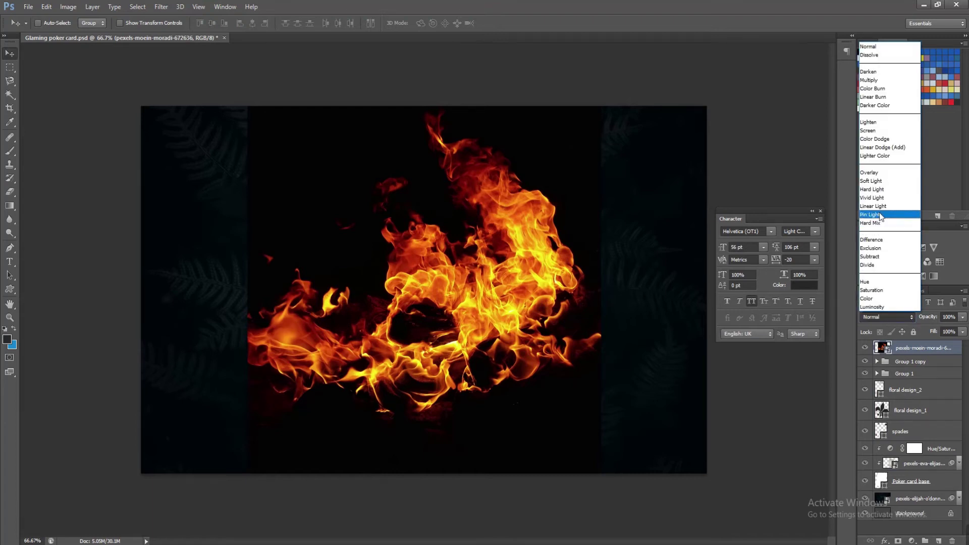
pyautogui.click(878, 132)
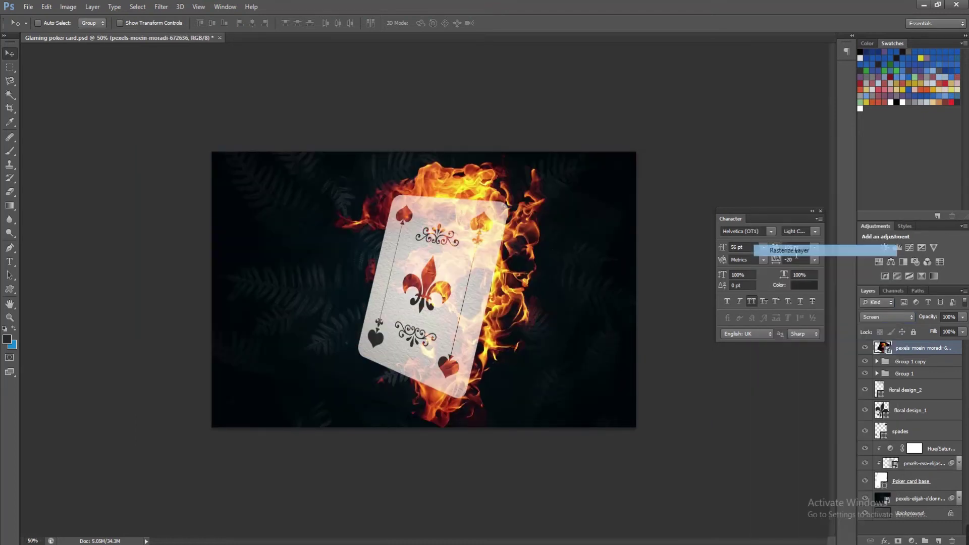
# - Erase the stray outer edges of the flame image around the card with an eraser of about 250 px, and save
pyautogui.click(10, 192)
pyautogui.click(49, 191)
pyautogui.press(']')
pyautogui.press(']')
pyautogui.press(']')
pyautogui.press(']')
pyautogui.press(']')
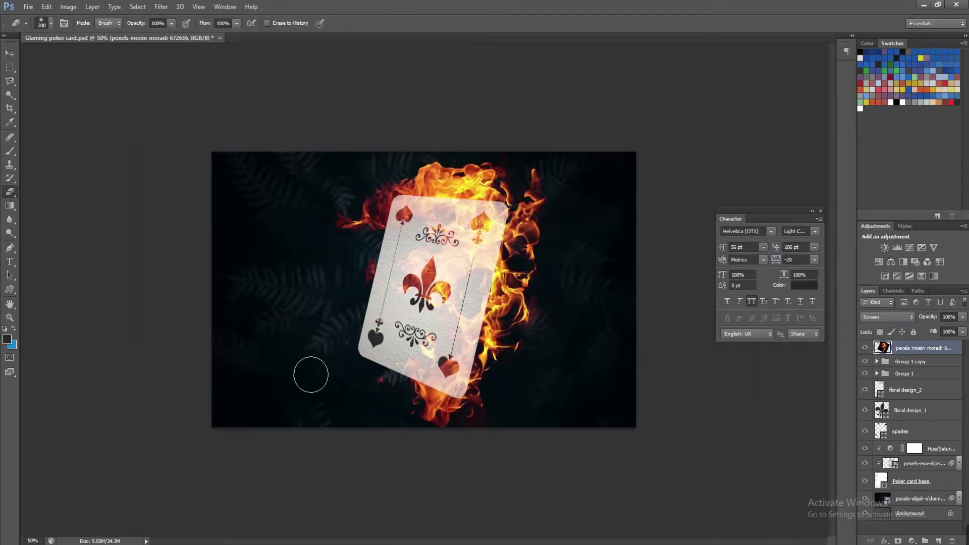
pyautogui.moveTo(585, 408)
pyautogui.mouseDown()
pyautogui.moveTo(546, 194)
pyautogui.moveTo(387, 180)
pyautogui.moveTo(309, 340)
pyautogui.moveTo(512, 478)
pyautogui.mouseUp()
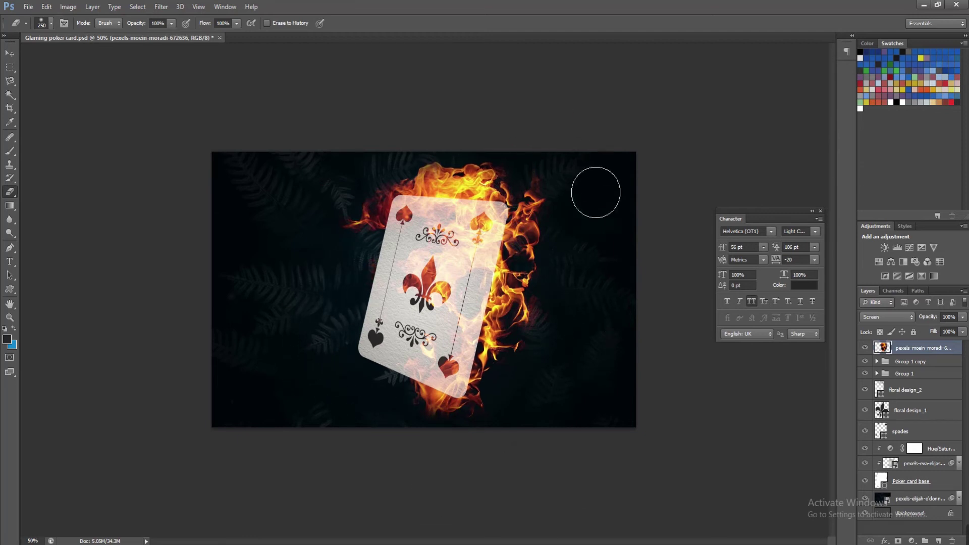
pyautogui.press('v')
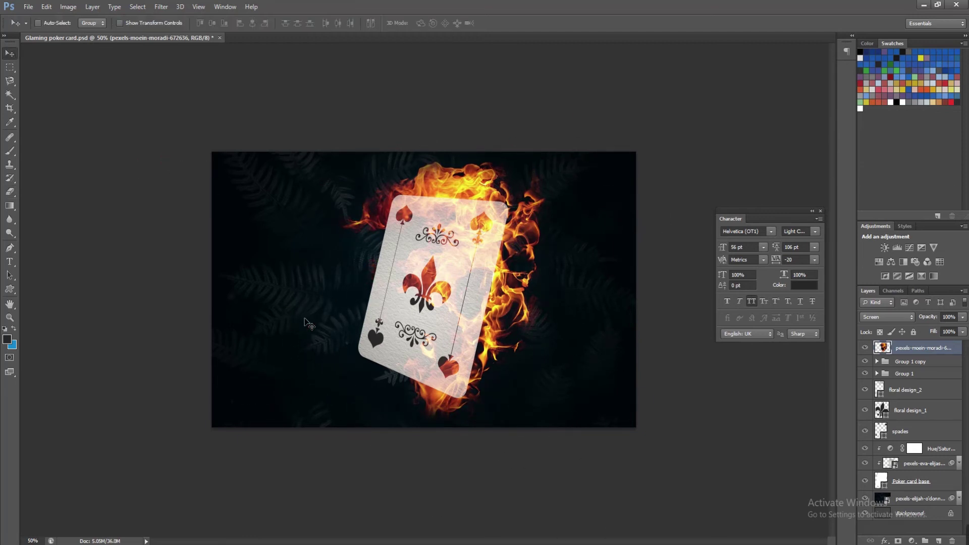
pyautogui.hotkey('ctrl', 's')
# - Place the fireball image pexels-skitterphoto-9328.jpg on top of the design and set its blend mode to Screen
pyautogui.hotkey('alt', 'Tab')
pyautogui.click(571, 135)
pyautogui.moveTo(604, 136); pyautogui.dragTo(340, 313)
pyautogui.press('Return')
pyautogui.click(887, 317)
pyautogui.click(868, 130)
# - Transform the fireball image, position it around the card's lower-left corner and save the file
pyautogui.hotkey('ctrl', 't')
pyautogui.moveTo(227, 308); pyautogui.dragTo(455, 142)
pyautogui.press('Return')
pyautogui.moveTo(404, 328); pyautogui.dragTo(371, 368)
pyautogui.hotkey('ctrl', 's')
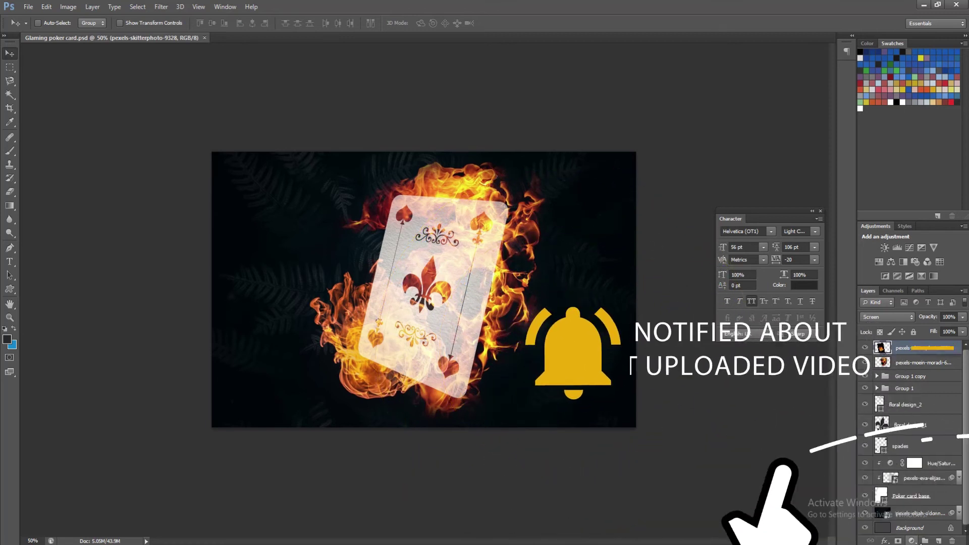
# - Add a Hue/Saturation adjustment clipped to the pexels-skitterphoto-9328 fireball layer and set its hue to -21
pyautogui.click(912, 541)
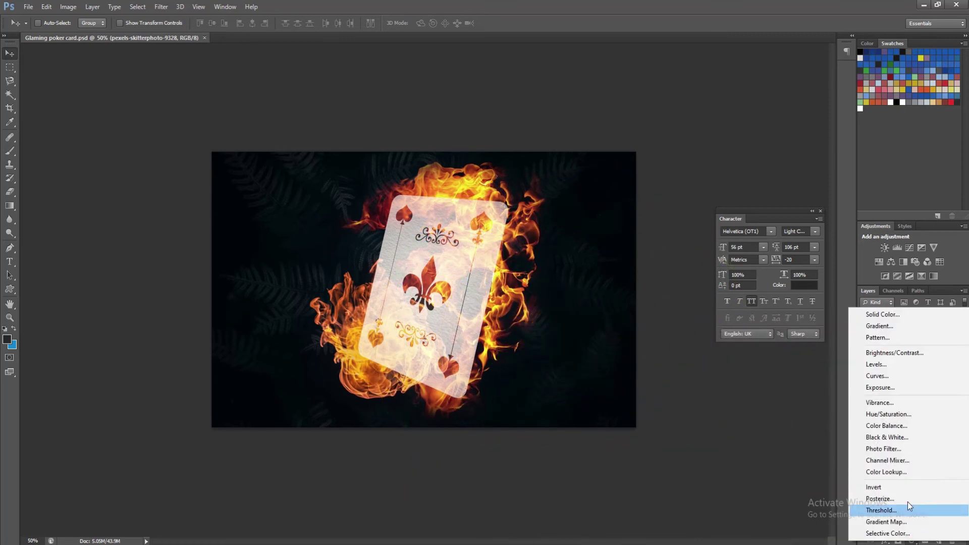
pyautogui.click(883, 415)
pyautogui.moveTo(460, 183); pyautogui.dragTo(720, 55)
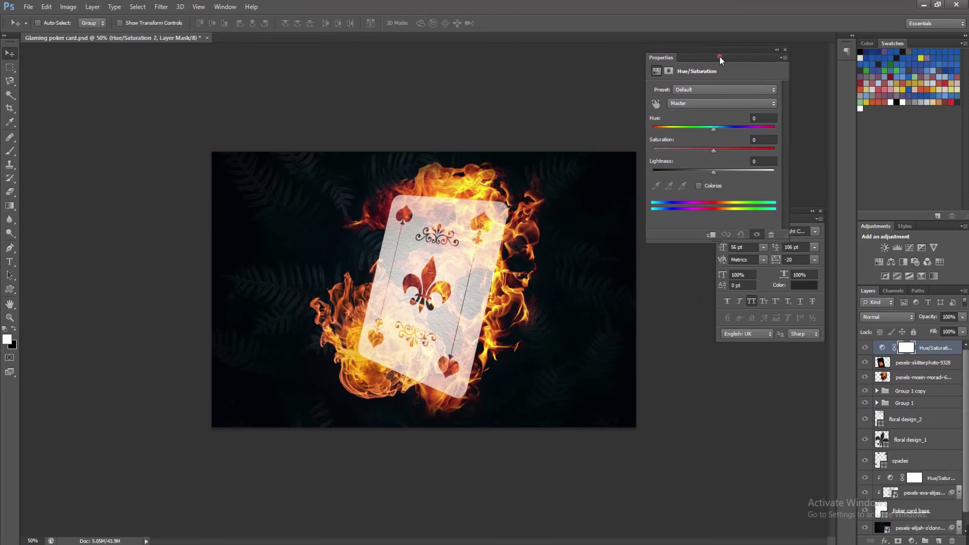
pyautogui.click(713, 234)
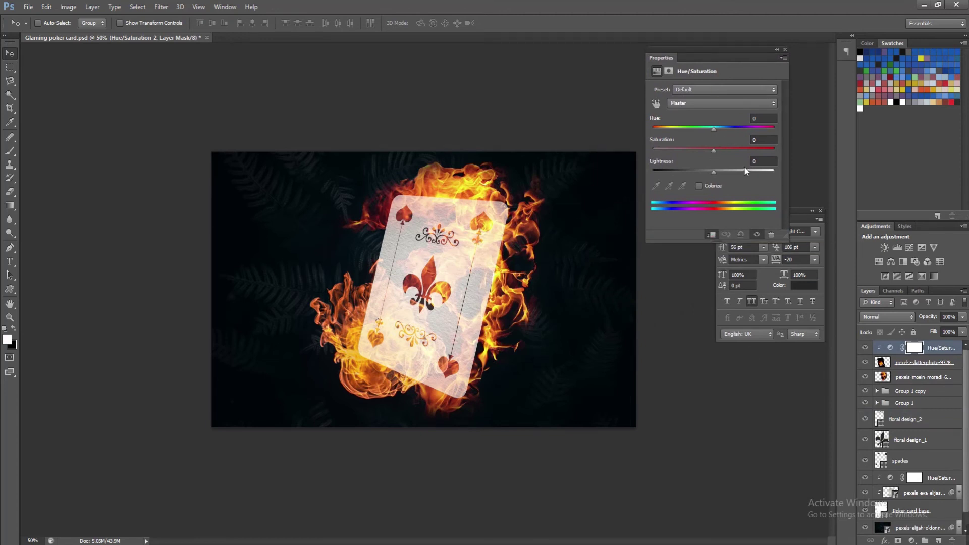
pyautogui.moveTo(713, 129)
pyautogui.mouseDown()
pyautogui.moveTo(703, 123)
pyautogui.moveTo(702, 135)
pyautogui.mouseUp()
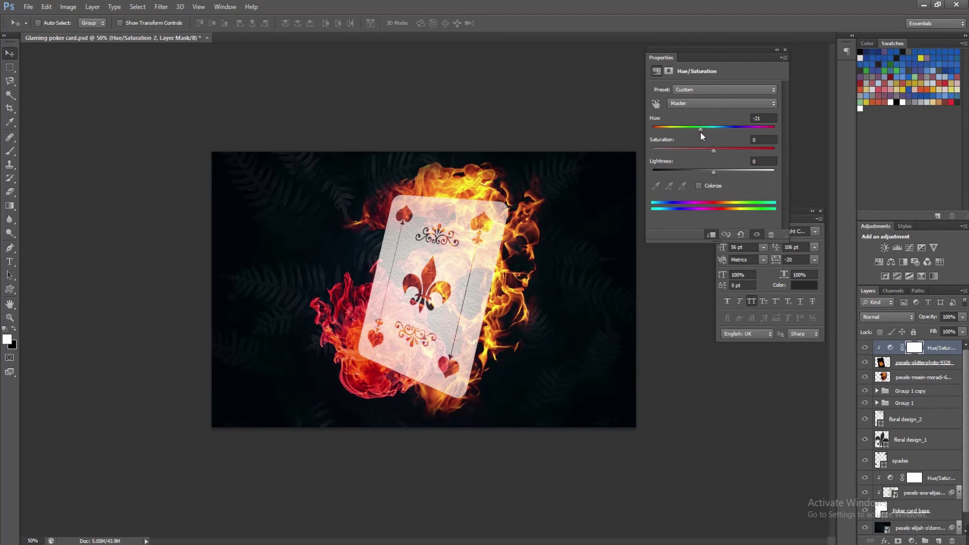
# - Add a Hue/Saturation adjustment with hue -12 above the pexels-moein-moradi flame layer and save the file
pyautogui.click(922, 380)
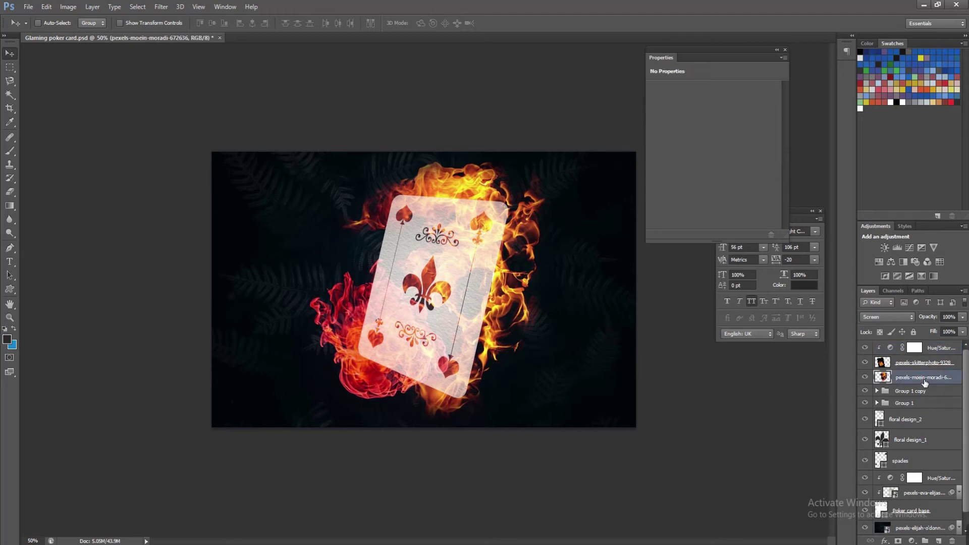
pyautogui.click(910, 539)
pyautogui.click(887, 416)
pyautogui.moveTo(714, 126); pyautogui.dragTo(708, 125)
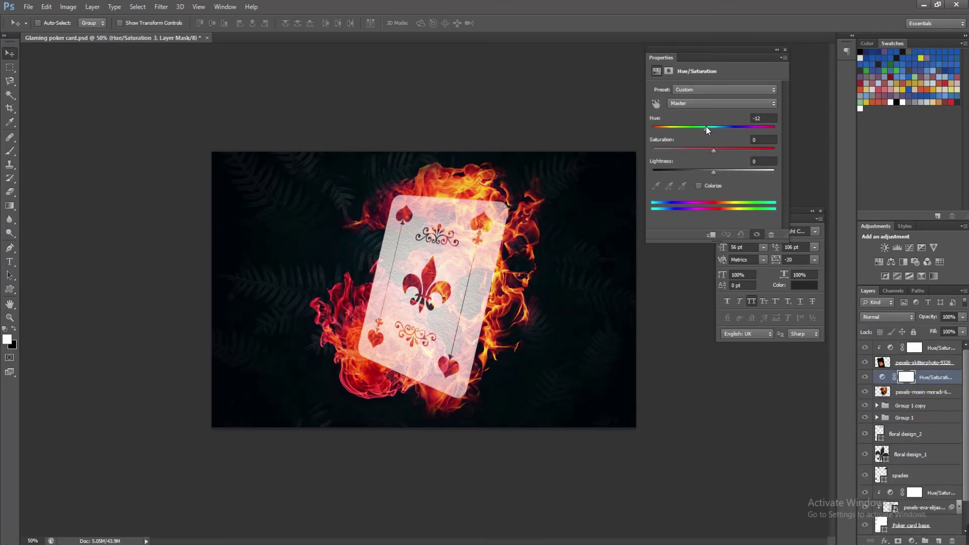
pyautogui.click(777, 49)
pyautogui.hotkey('ctrl', 's')
# - Duplicate the pexels-eva-elijas paper texture layer and keep both copies clipped to the Poker card base layer
pyautogui.scroll(-2, 876, 462)
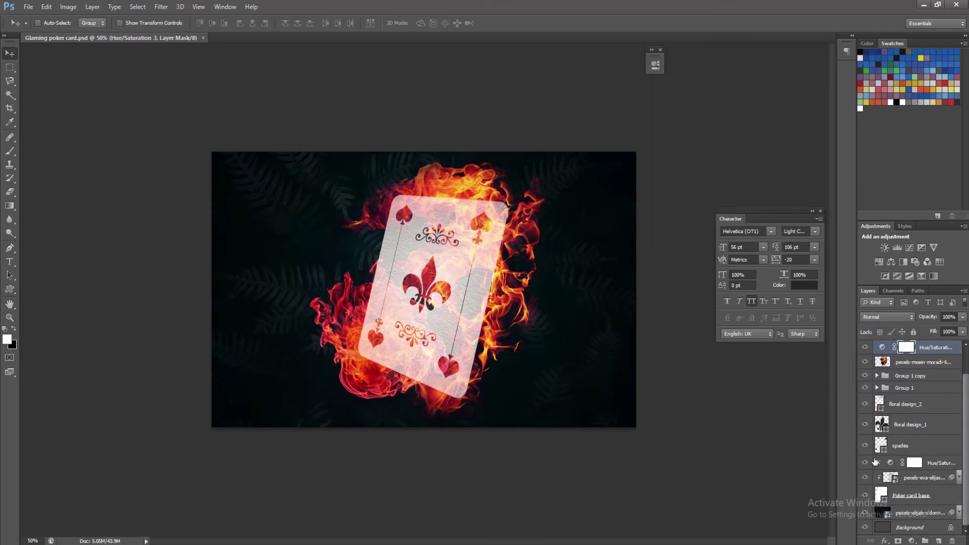
pyautogui.click(922, 482)
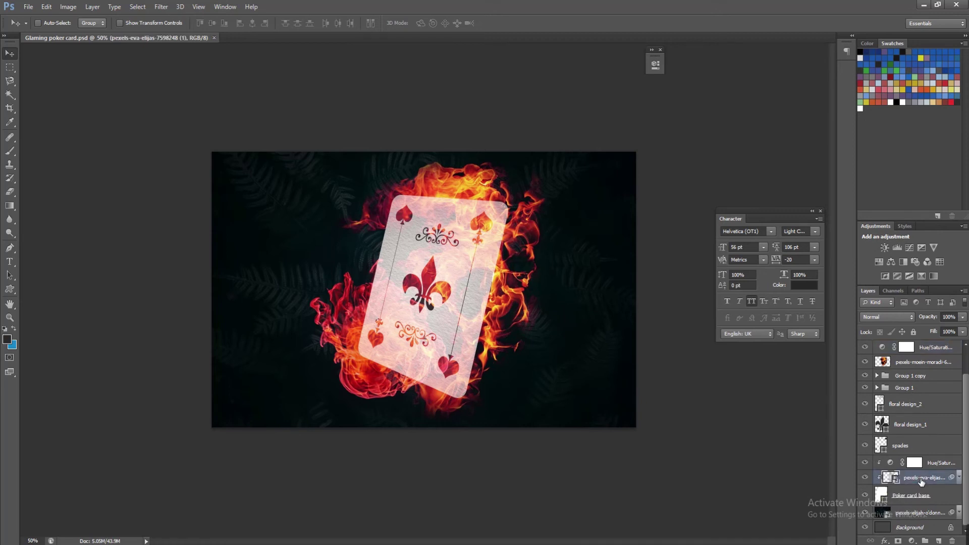
pyautogui.hotkey('ctrl', 'j')
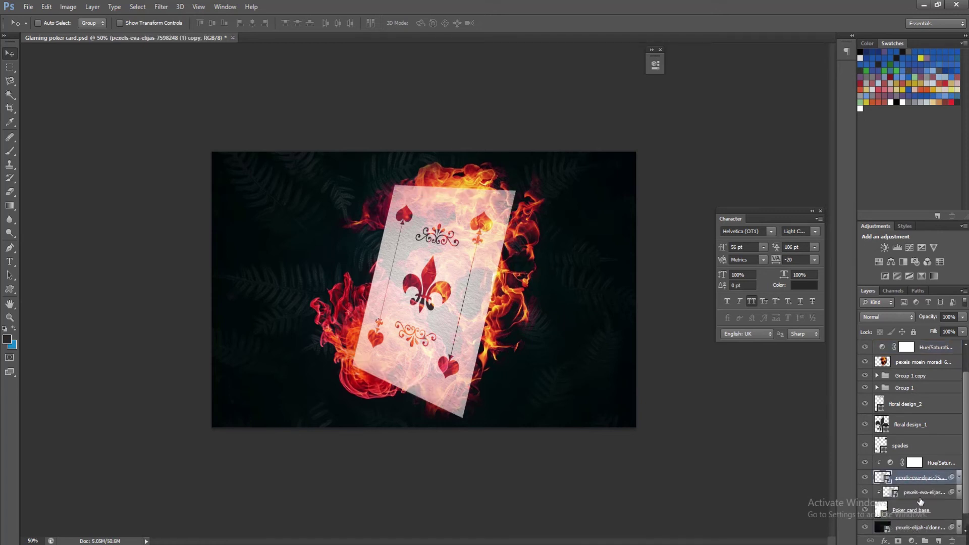
pyautogui.keyDown('alt'); pyautogui.click(925, 485); pyautogui.keyUp('alt')
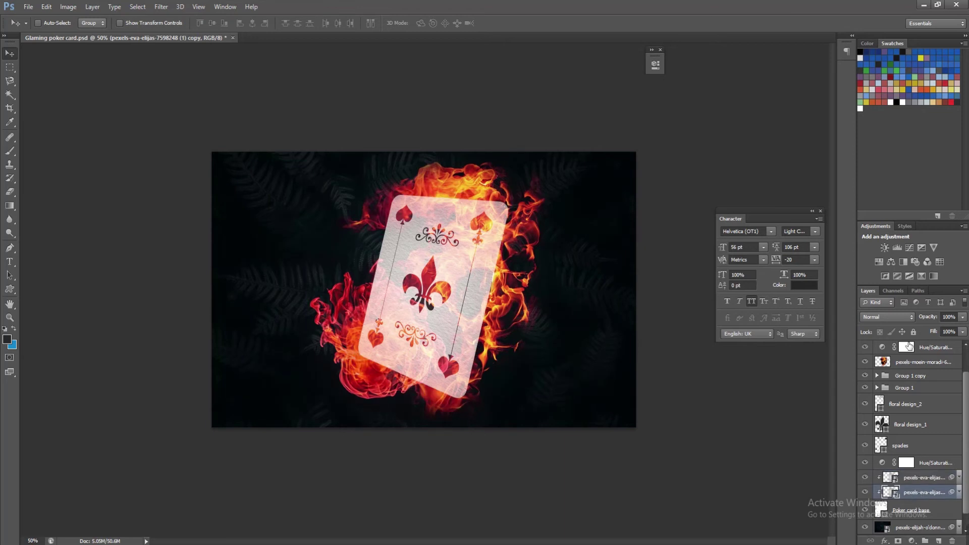
# - Set the blend mode of the upper paper texture layer to Darker Color
pyautogui.click(923, 492)
pyautogui.click(888, 317)
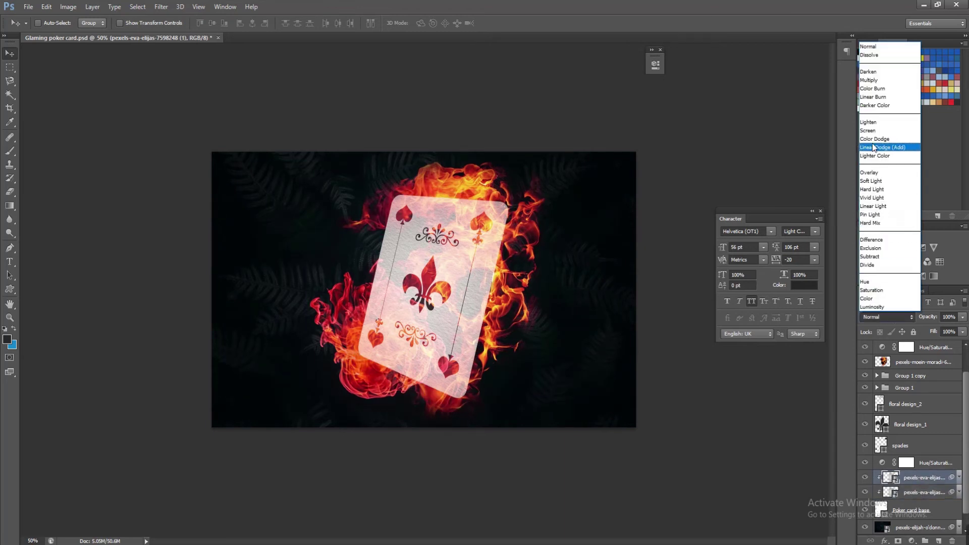
pyautogui.click(878, 106)
# - Try the Darker Color blend mode on the lower paper texture layer and return it to Normal
pyautogui.click(927, 494)
pyautogui.click(887, 317)
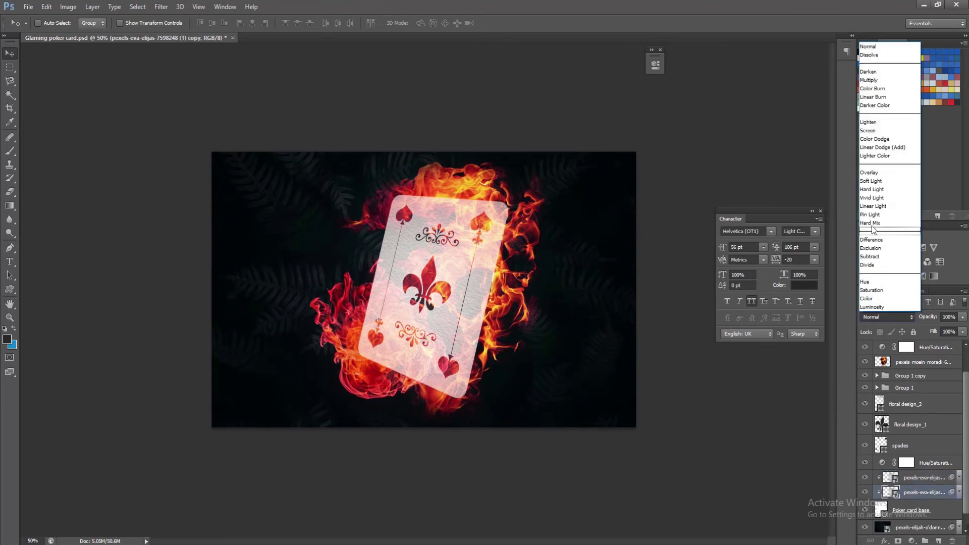
pyautogui.click(873, 107)
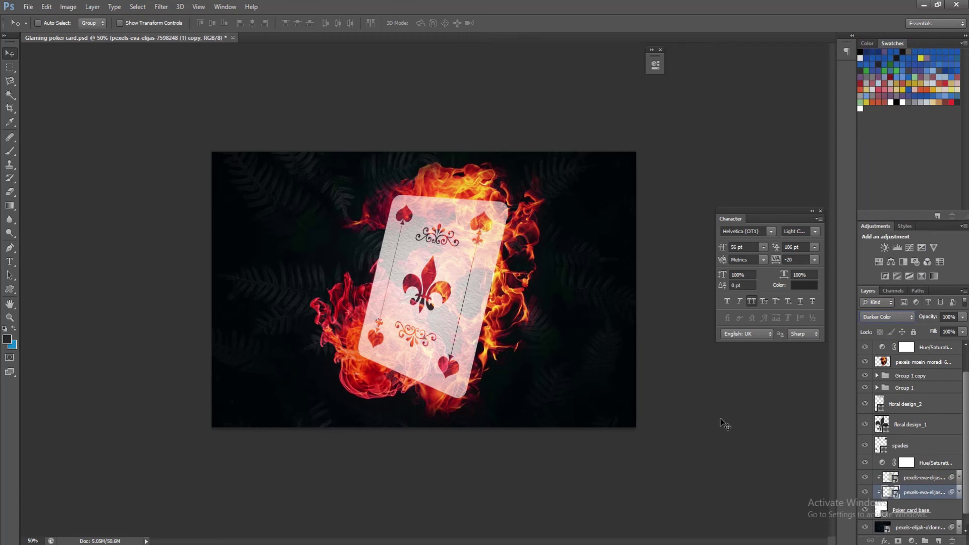
pyautogui.click(887, 317)
pyautogui.click(874, 46)
# - Prepare the Burn tool with a 250 px brush and rasterize the upper paper texture layer
pyautogui.click(10, 233)
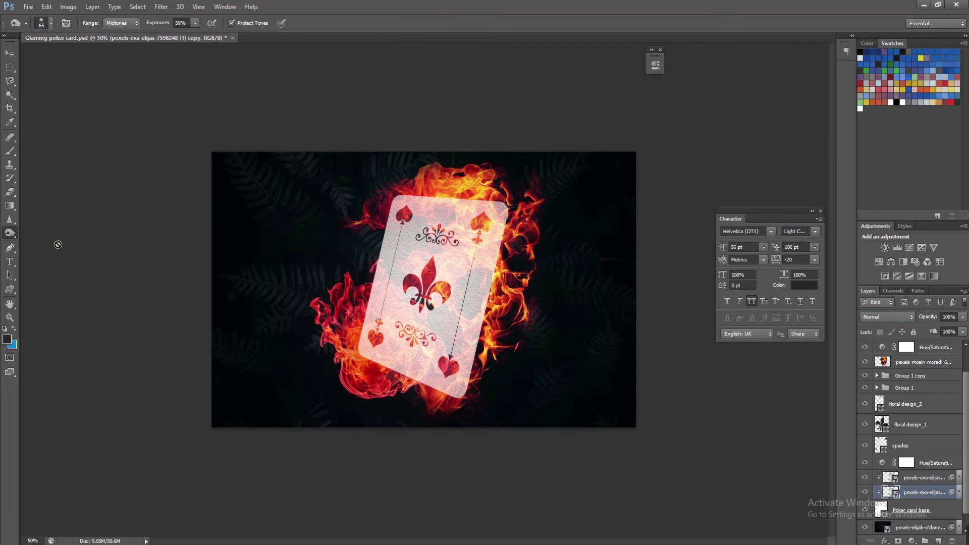
pyautogui.press(']')
pyautogui.press(']')
pyautogui.press(']')
pyautogui.press(']')
pyautogui.press(']')
pyautogui.press(']')
pyautogui.press(']')
pyautogui.press(']')
pyautogui.press(']')
pyautogui.scroll(-1, 934, 454)
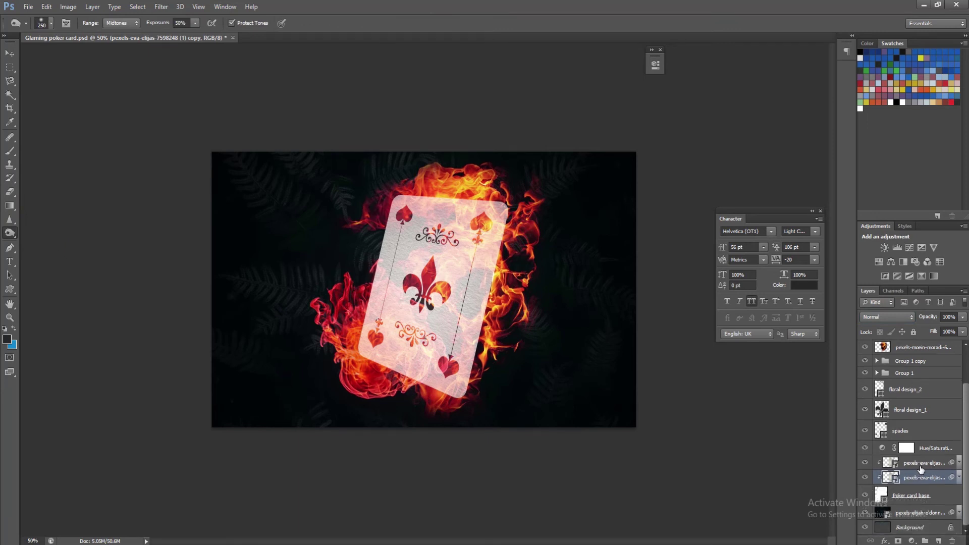
pyautogui.click(924, 463)
pyautogui.rightClick(891, 467)
pyautogui.click(909, 476)
pyautogui.rightClick(898, 467)
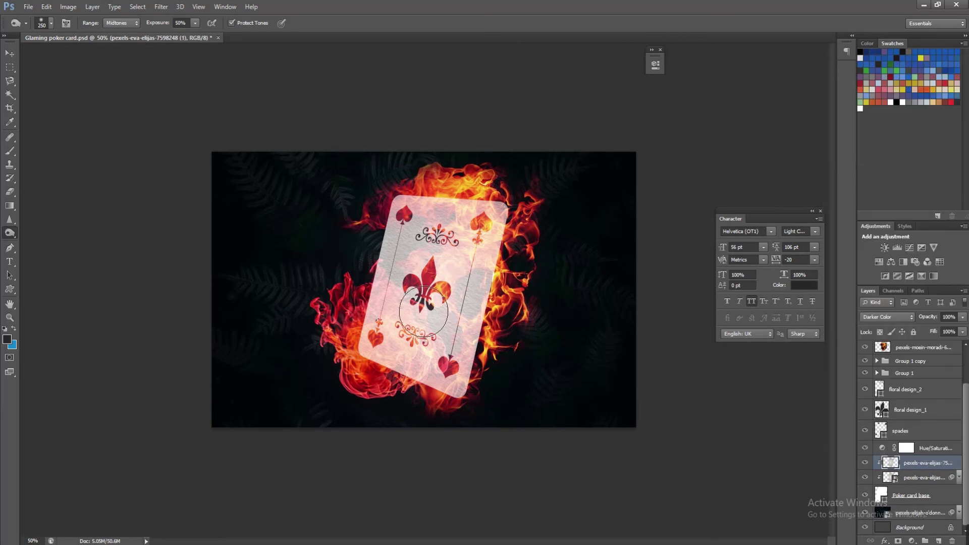
# - Burn the card's edges and corners on the rasterized paper texture so they darken into the flames, and save
pyautogui.moveTo(489, 285)
pyautogui.mouseDown()
pyautogui.moveTo(450, 307)
pyautogui.moveTo(452, 343)
pyautogui.moveTo(482, 355)
pyautogui.moveTo(506, 252)
pyautogui.moveTo(482, 247)
pyautogui.moveTo(419, 313)
pyautogui.moveTo(436, 382)
pyautogui.moveTo(407, 382)
pyautogui.moveTo(386, 398)
pyautogui.moveTo(382, 324)
pyautogui.moveTo(414, 379)
pyautogui.moveTo(468, 356)
pyautogui.moveTo(439, 282)
pyautogui.moveTo(510, 240)
pyautogui.moveTo(508, 228)
pyautogui.moveTo(523, 250)
pyautogui.moveTo(462, 217)
pyautogui.moveTo(399, 383)
pyautogui.moveTo(473, 434)
pyautogui.moveTo(503, 393)
pyautogui.moveTo(385, 324)
pyautogui.moveTo(385, 312)
pyautogui.moveTo(403, 401)
pyautogui.moveTo(425, 209)
pyautogui.moveTo(515, 234)
pyautogui.moveTo(511, 384)
pyautogui.moveTo(455, 415)
pyautogui.moveTo(397, 386)
pyautogui.moveTo(374, 343)
pyautogui.moveTo(434, 420)
pyautogui.moveTo(531, 327)
pyautogui.moveTo(538, 291)
pyautogui.moveTo(540, 319)
pyautogui.moveTo(502, 308)
pyautogui.moveTo(413, 379)
pyautogui.mouseUp()
pyautogui.click(489, 291)
pyautogui.hotkey('ctrl', 'alt', 'z')
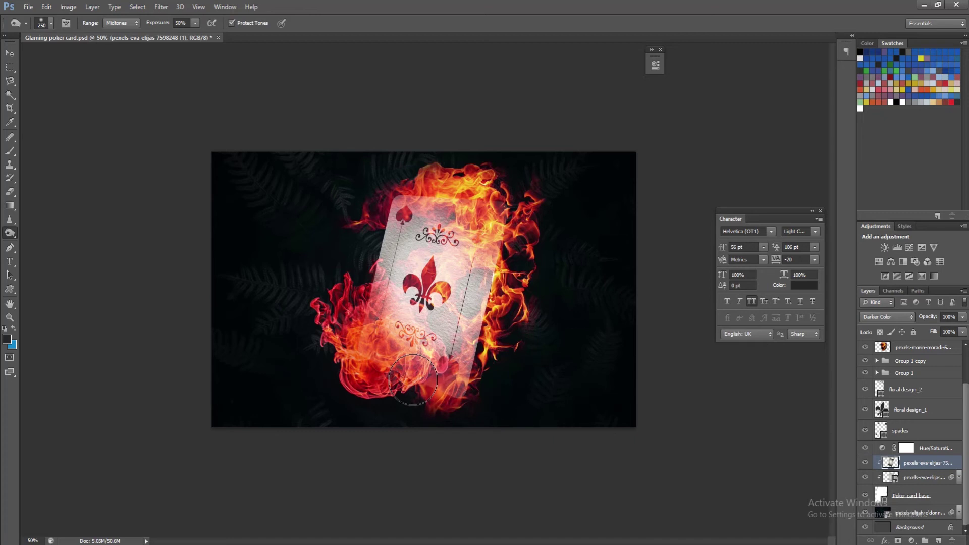
pyautogui.hotkey('ctrl', 's')
# - Add an Inner Shadow effect with 100% opacity to the floral design_1 layer
pyautogui.press('v')
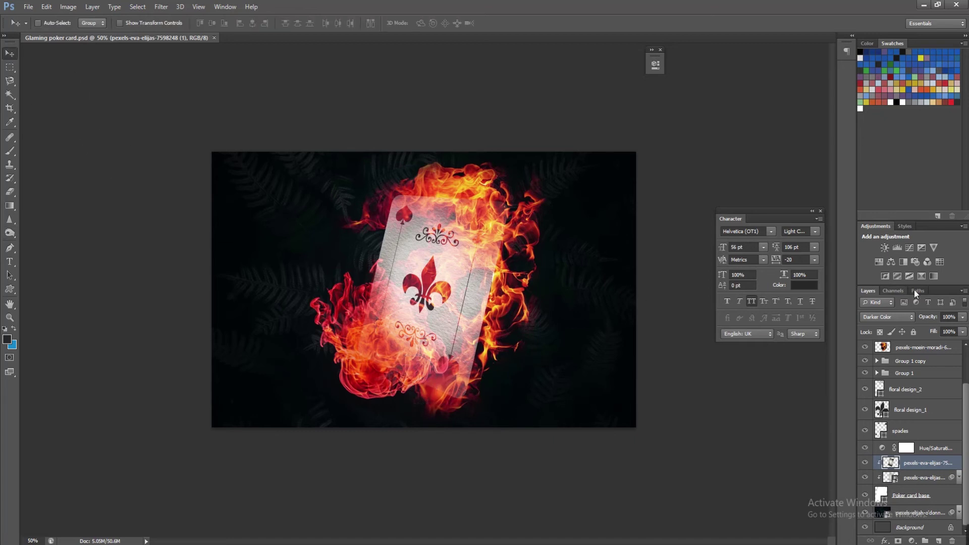
pyautogui.doubleClick(939, 413)
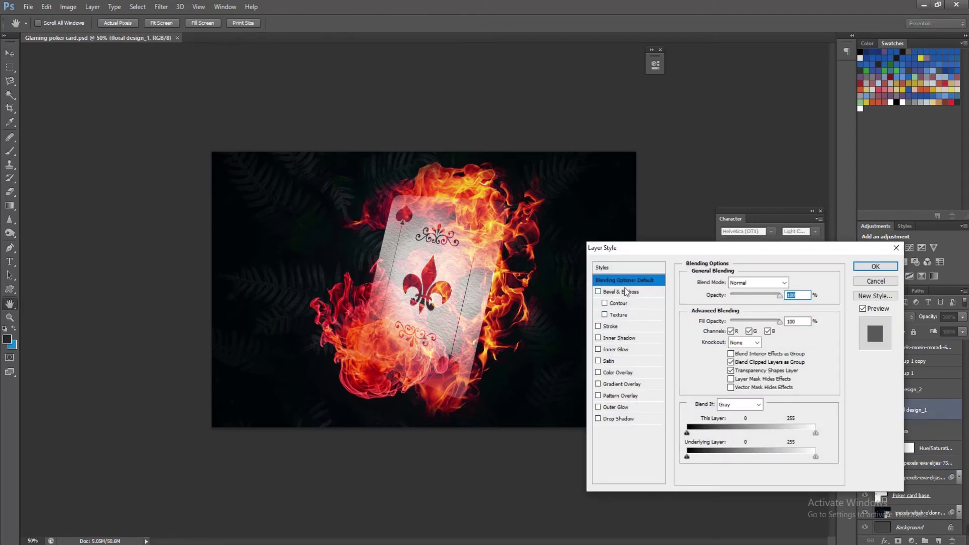
pyautogui.click(616, 339)
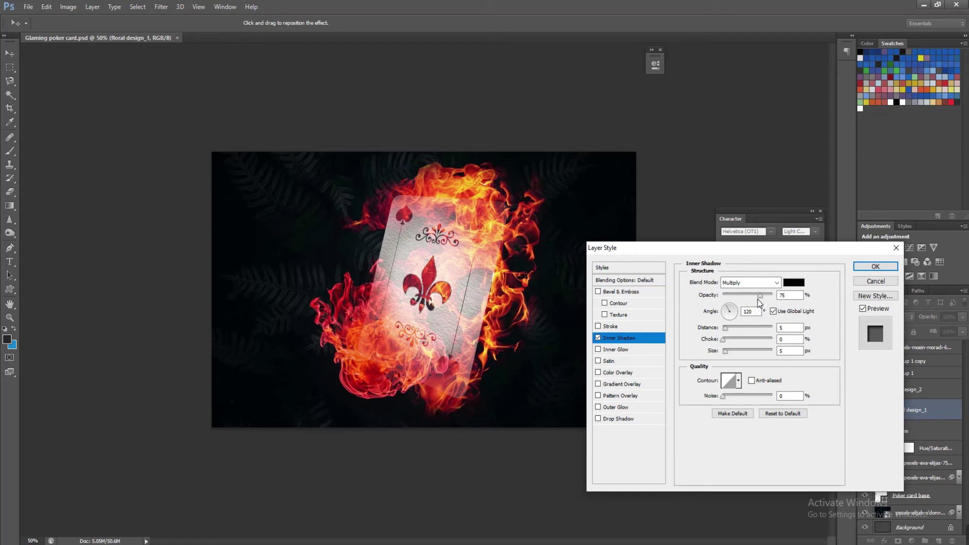
pyautogui.press('Return')
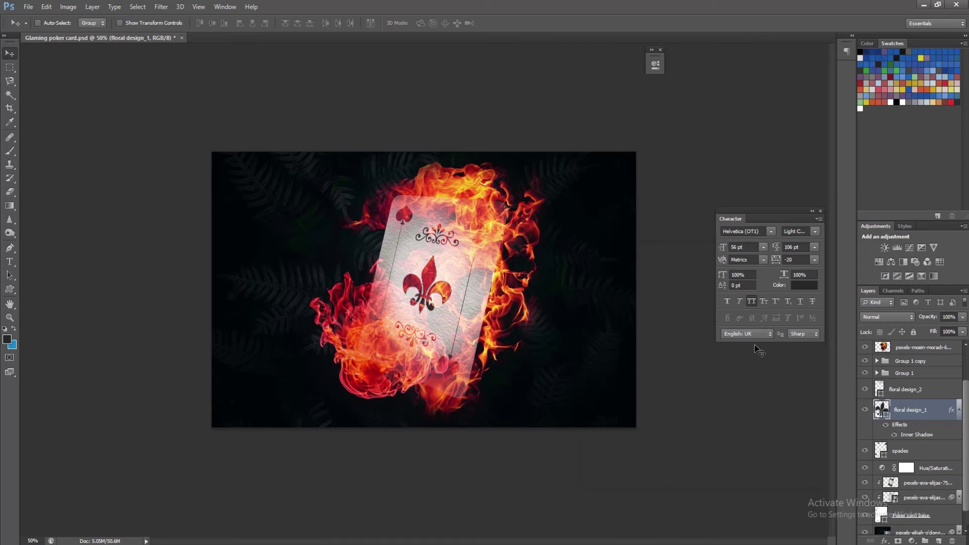
# - Refine the inner shadow of floral design_1 with a distance of 1 px and a small size, and save the file
pyautogui.hotkey('ctrl', '+')
pyautogui.hotkey('ctrl', '+')
pyautogui.hotkey('ctrl', '+')
pyautogui.hotkey('ctrl', '+')
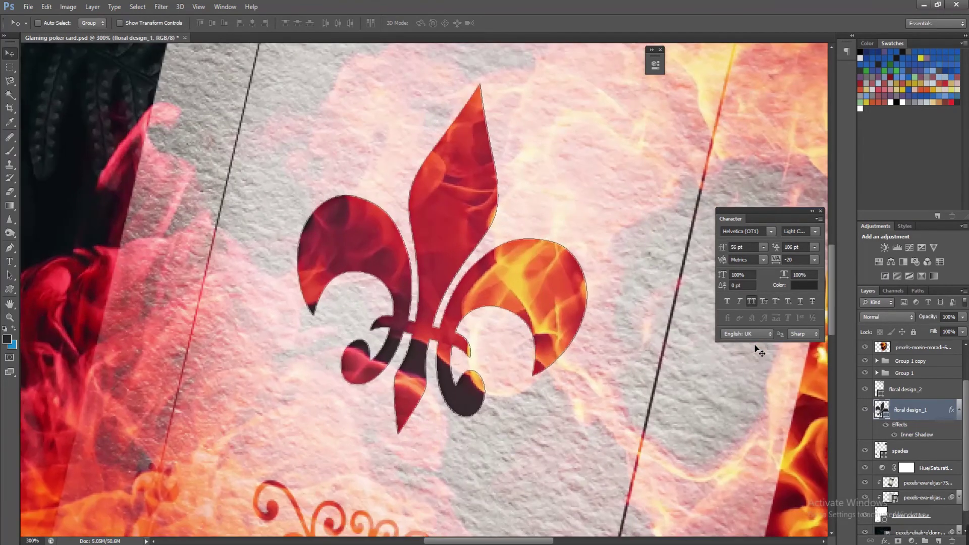
pyautogui.doubleClick(926, 436)
pyautogui.moveTo(724, 329); pyautogui.dragTo(725, 354)
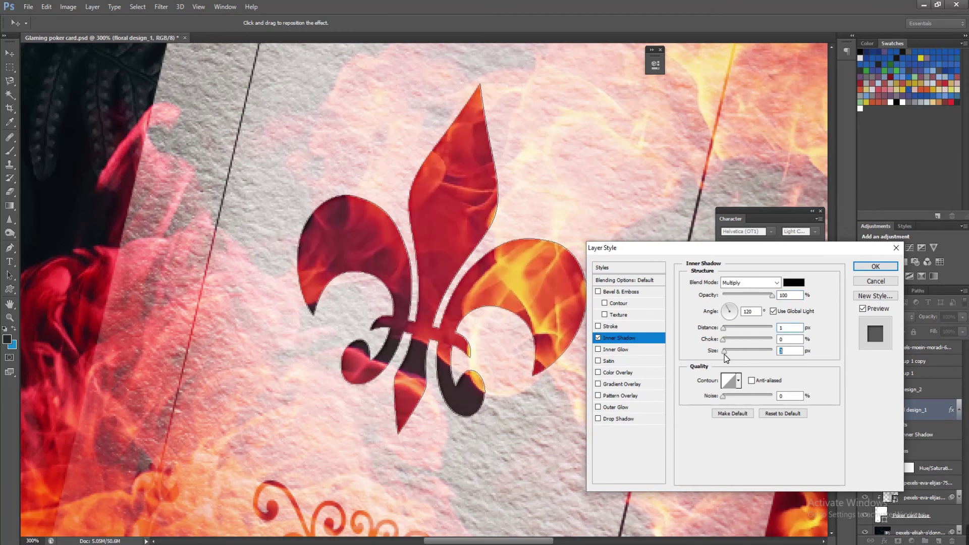
pyautogui.click(748, 338)
pyautogui.press('Return')
pyautogui.hotkey('ctrl', '1')
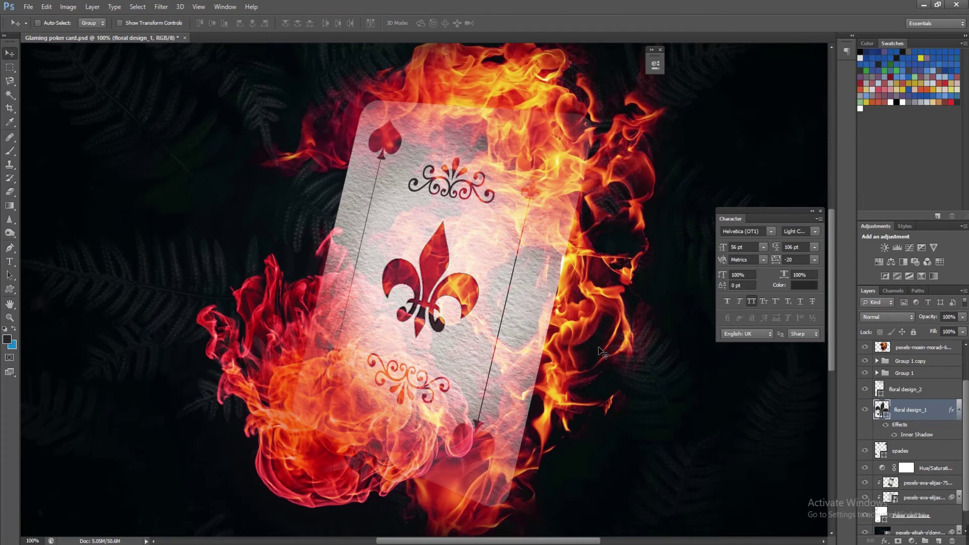
pyautogui.scroll(-2, 600, 352)
pyautogui.scroll(1, 618, 360)
pyautogui.hotkey('ctrl', 's')
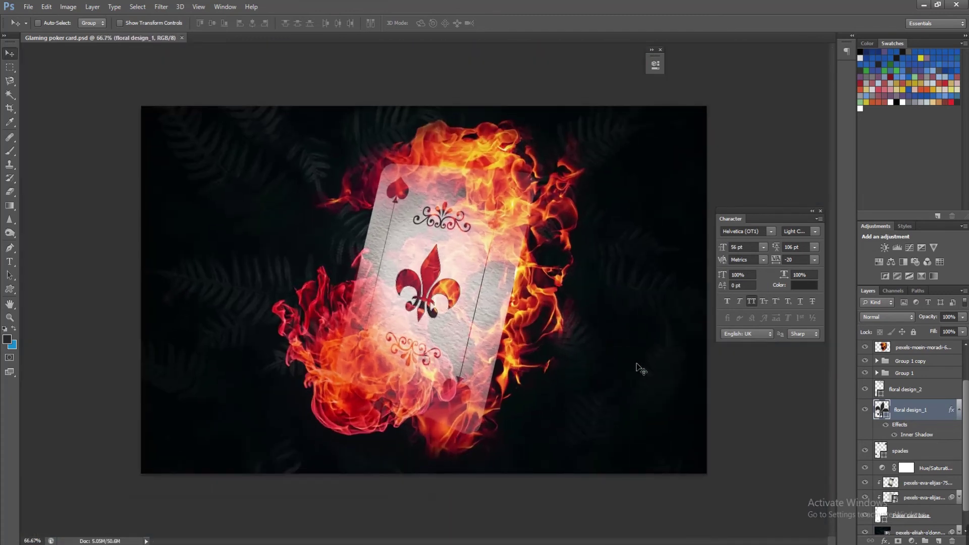
# - Copy the layer style of floral design_1 and paste it onto the spades layer
pyautogui.rightClick(918, 441)
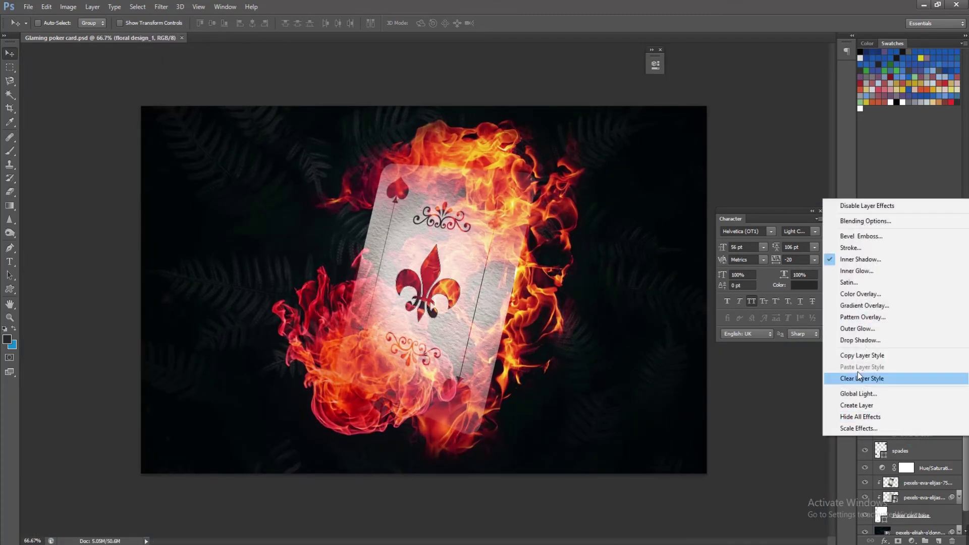
pyautogui.click(859, 372)
pyautogui.rightClick(927, 448)
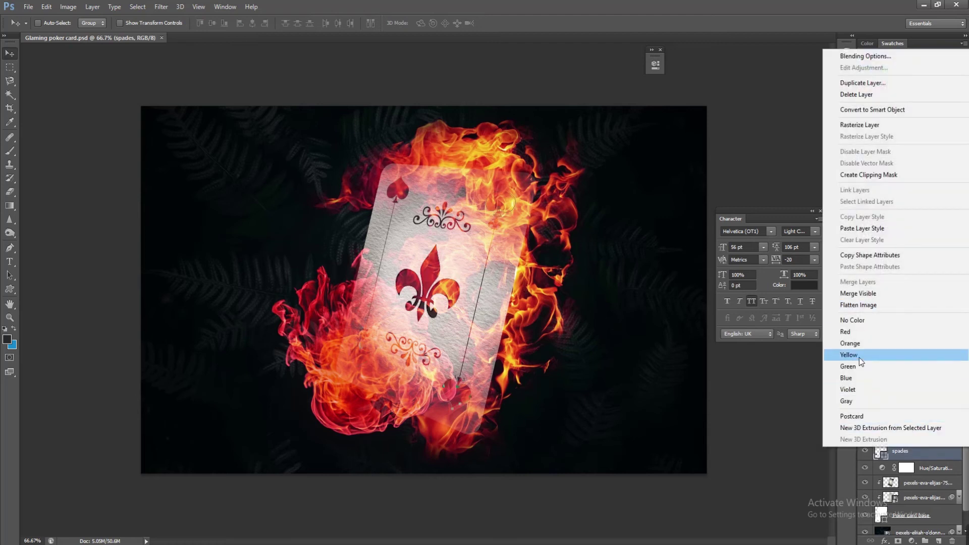
pyautogui.click(865, 228)
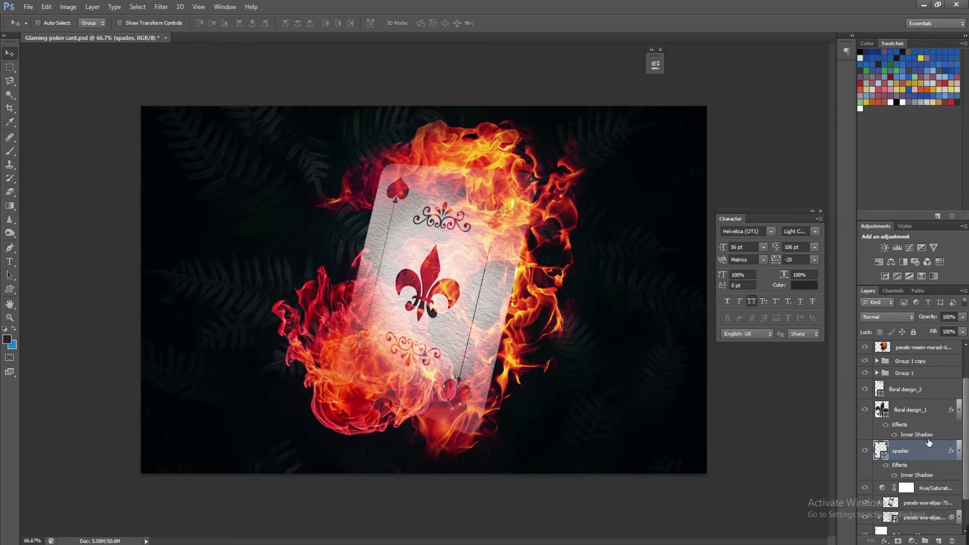
# - Paste the copied inner shadow style onto the floral design_3 layers inside Group 1 copy and Group 1
pyautogui.click(878, 361)
pyautogui.rightClick(950, 395)
pyautogui.click(808, 317)
pyautogui.click(877, 428)
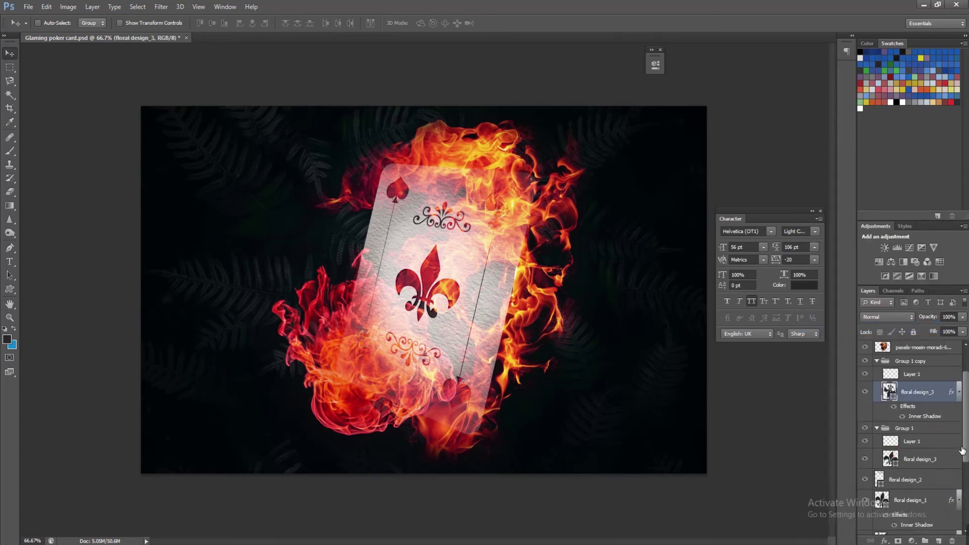
pyautogui.rightClick(951, 457)
pyautogui.click(864, 234)
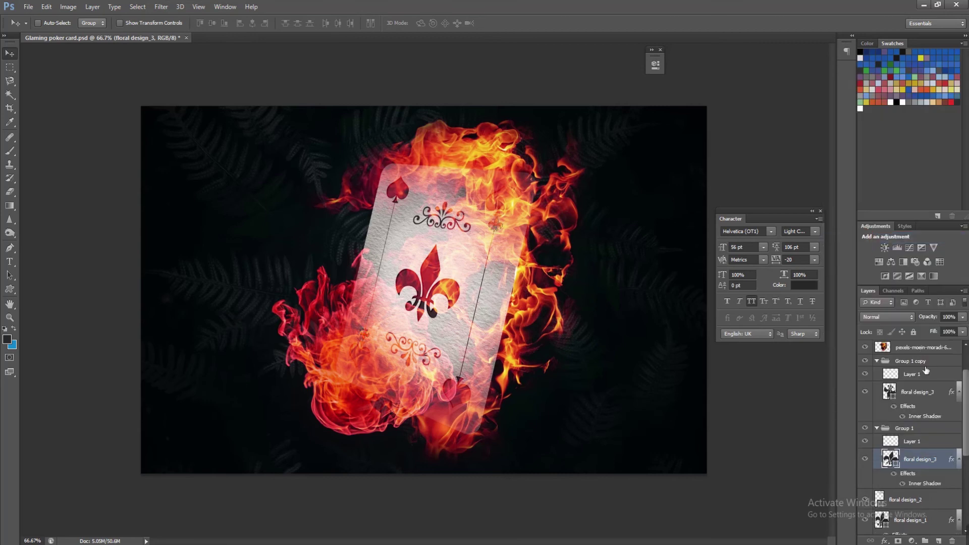
# - Collapse both floral groups and the effect lists of floral design_1 and spades, and save the file
pyautogui.click(877, 361)
pyautogui.click(878, 373)
pyautogui.click(960, 410)
pyautogui.click(960, 432)
pyautogui.scroll(1, 960, 481)
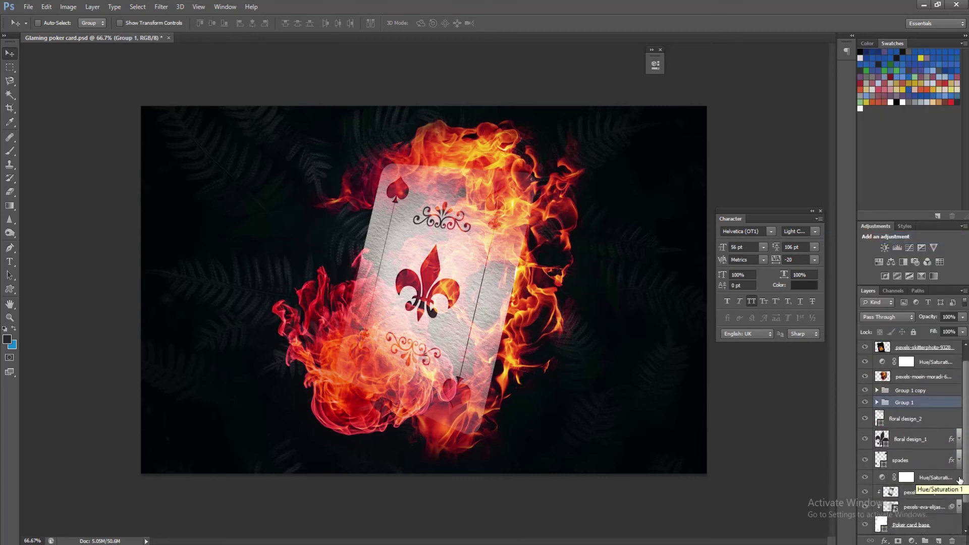
pyautogui.scroll(1, 959, 480)
pyautogui.hotkey('ctrl', 's')
pyautogui.hotkey('ctrl', '-')
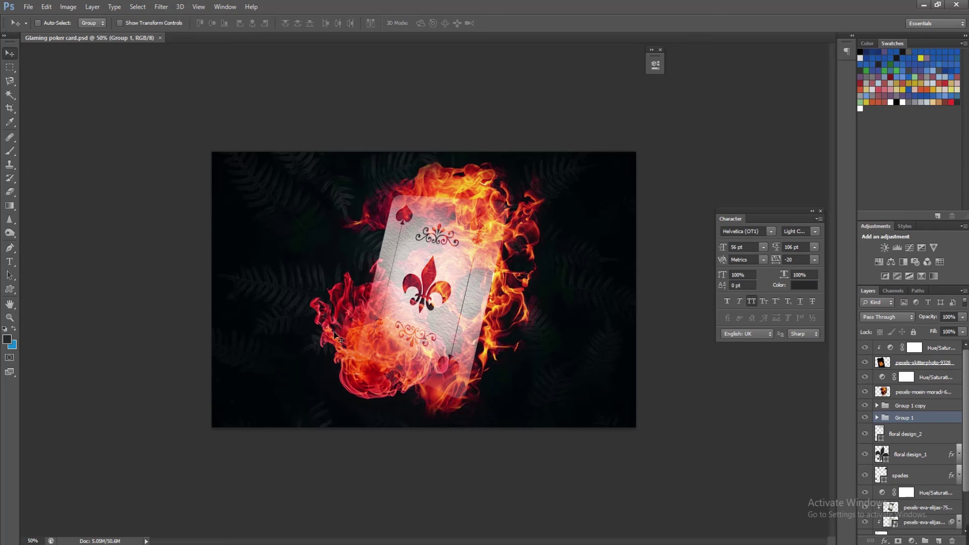
# - Place the flame image pexels-francesco-ungaro-97494.jpg from the project folder into the design
pyautogui.hotkey('alt', 'Tab')
pyautogui.click(442, 135)
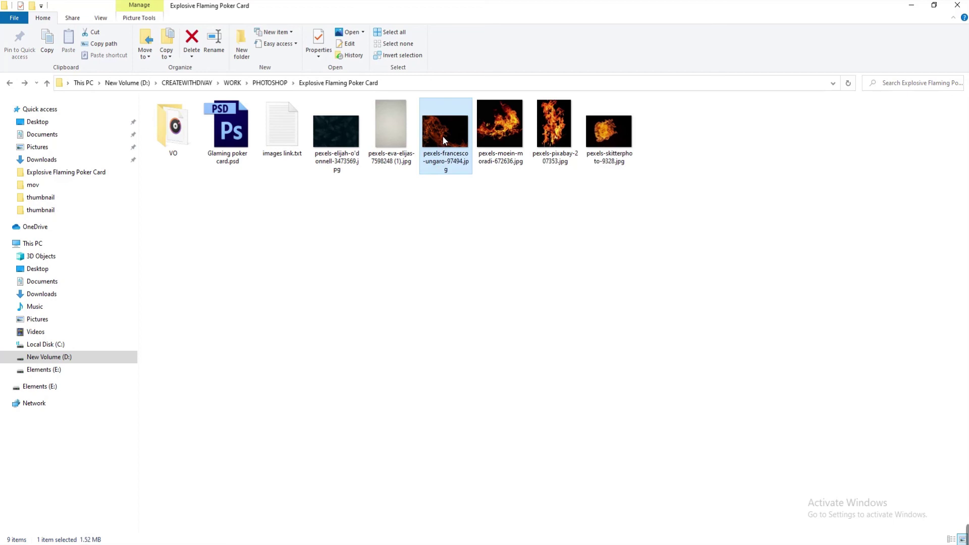
pyautogui.moveTo(445, 139); pyautogui.dragTo(350, 321)
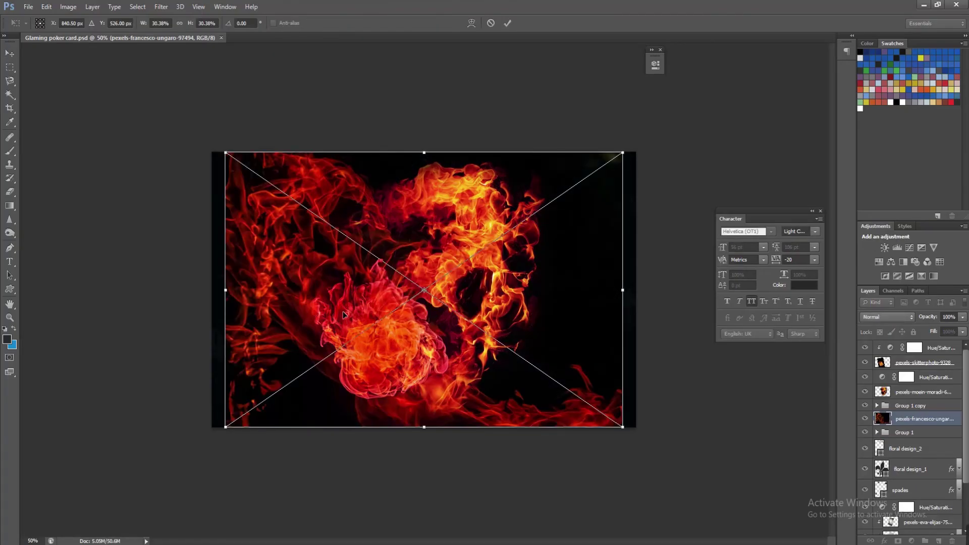
# - Scale the placed flame image to about 21%, rotate it 90° clockwise and position it over the canvas's left side
pyautogui.moveTo(629, 154); pyautogui.dragTo(567, 212)
pyautogui.moveTo(384, 236); pyautogui.dragTo(304, 281)
pyautogui.moveTo(477, 243)
pyautogui.mouseDown()
pyautogui.moveTo(439, 270)
pyautogui.moveTo(470, 248)
pyautogui.mouseUp()
pyautogui.rightClick(375, 273)
pyautogui.click(405, 377)
pyautogui.moveTo(352, 246); pyautogui.dragTo(306, 192)
pyautogui.moveTo(385, 426); pyautogui.dragTo(388, 435)
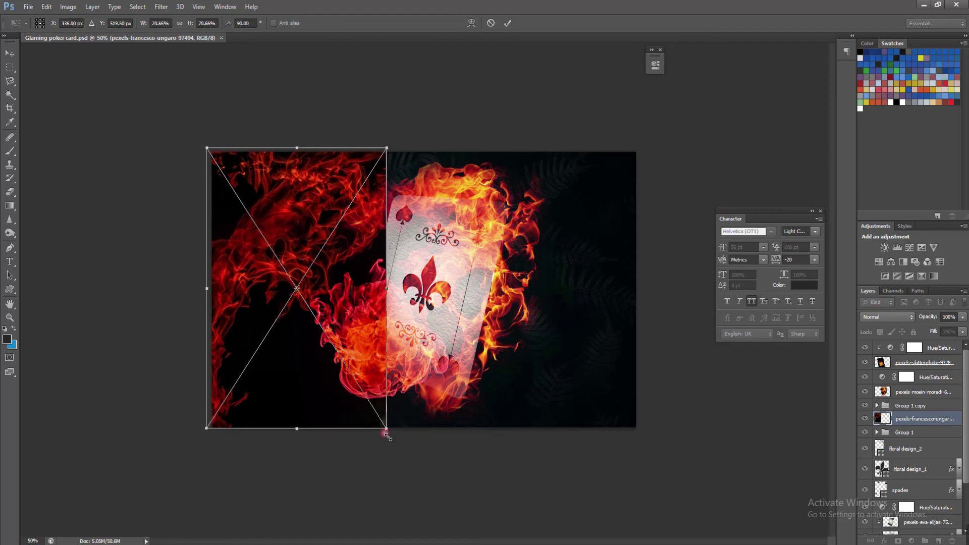
pyautogui.press('Return')
# - Set the pexels-francesco-ungaro flame layer's blend mode to Screen and flip the image vertically
pyautogui.click(895, 319)
pyautogui.click(883, 128)
pyautogui.moveTo(363, 227); pyautogui.dragTo(352, 218)
pyautogui.hotkey('ctrl', 't')
pyautogui.rightClick(352, 217)
pyautogui.click(371, 368)
pyautogui.press('Return')
# - Rasterize the pexels-francesco-ungaro layer and erase its excess flames, keeping only those in the canvas's lower-left corner
pyautogui.rightClick(924, 420)
pyautogui.click(860, 135)
pyautogui.click(10, 191)
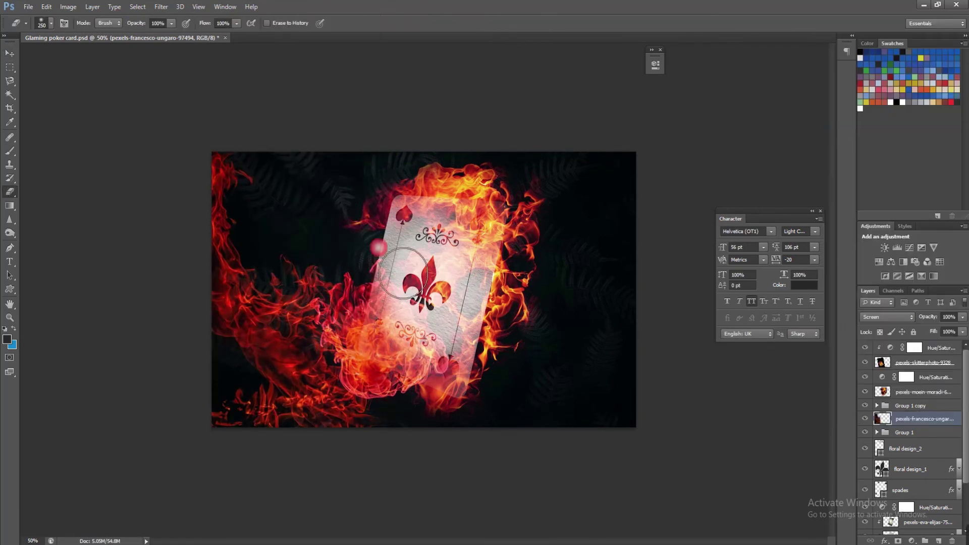
pyautogui.click(10, 53)
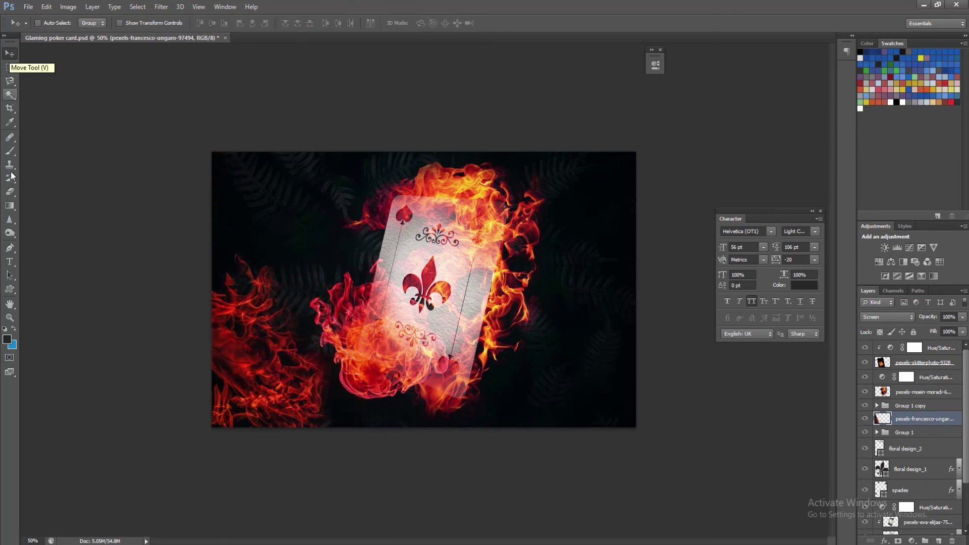
# - Place the flame image pexels-pixabay-207353.jpg, move it to the canvas's right edge and tilt it clockwise
pyautogui.moveTo(554, 126); pyautogui.dragTo(531, 488)
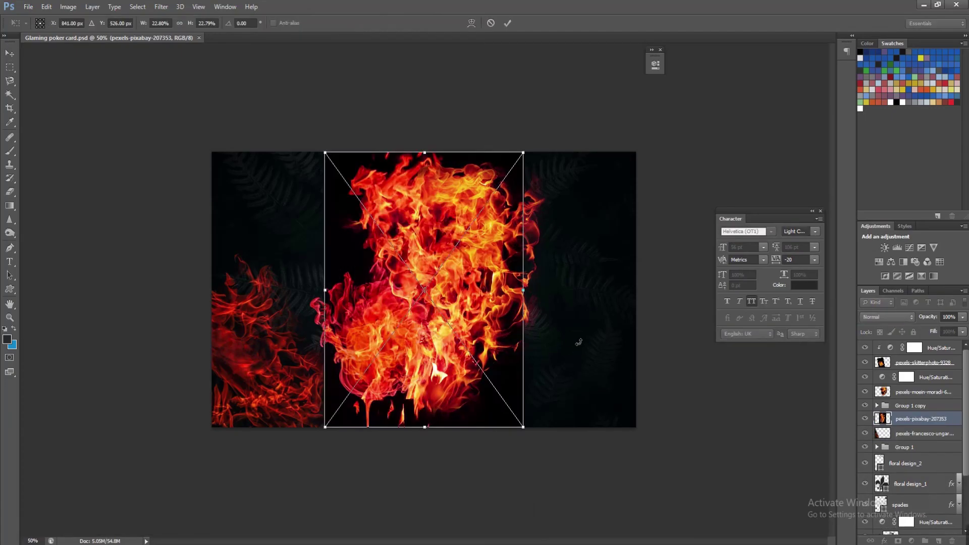
pyautogui.moveTo(577, 340); pyautogui.dragTo(620, 286)
pyautogui.moveTo(568, 169); pyautogui.dragTo(560, 124)
pyautogui.press('Return')
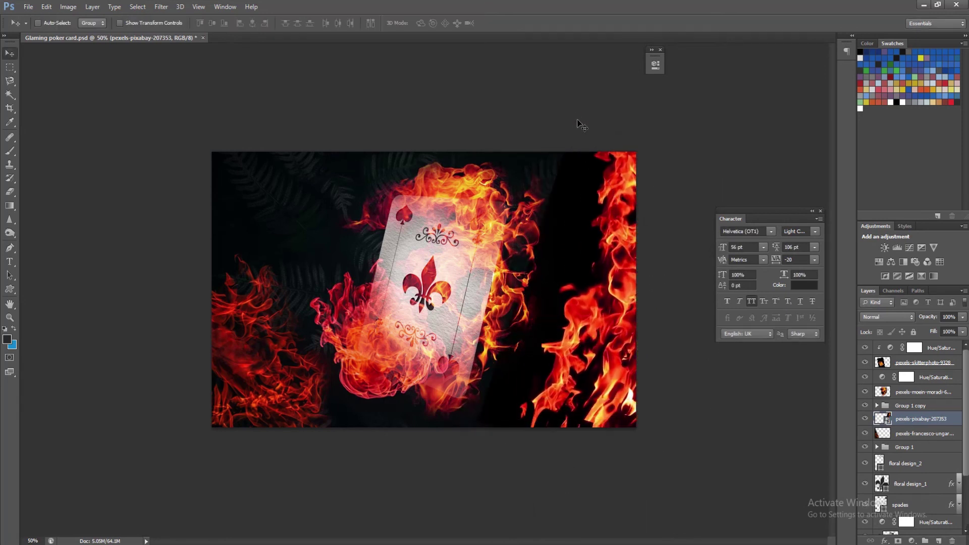
# - Set the pexels-pixabay-207353 flame layer's blend mode to Screen and adjust its position along the canvas's right edge
pyautogui.click(887, 316)
pyautogui.click(876, 136)
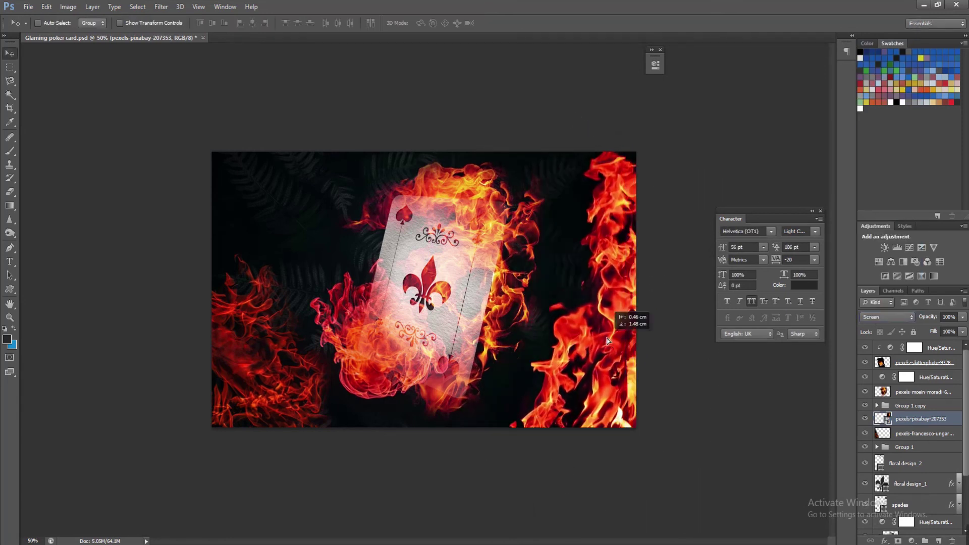
pyautogui.click(161, 7)
pyautogui.moveTo(212, 112)
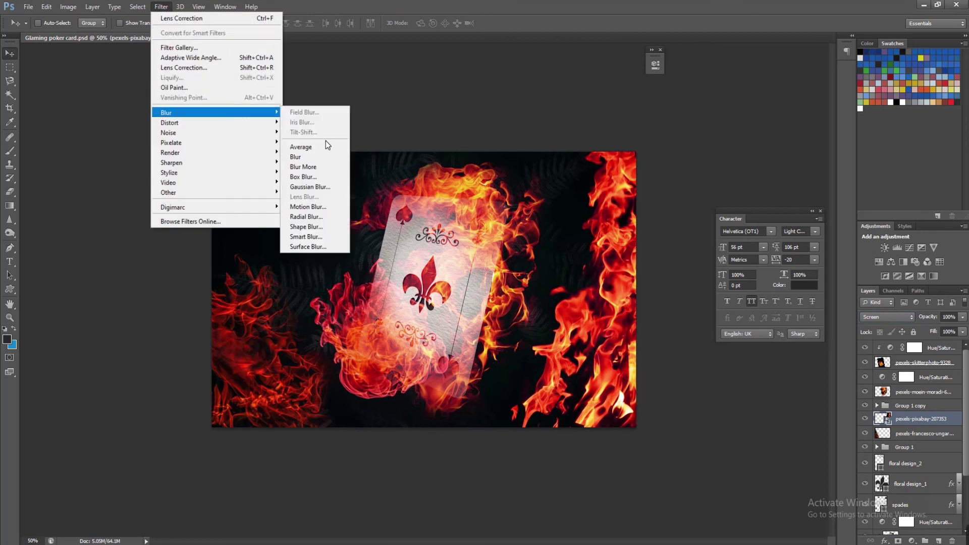
pyautogui.click(309, 186)
pyautogui.moveTo(683, 417); pyautogui.dragTo(673, 428)
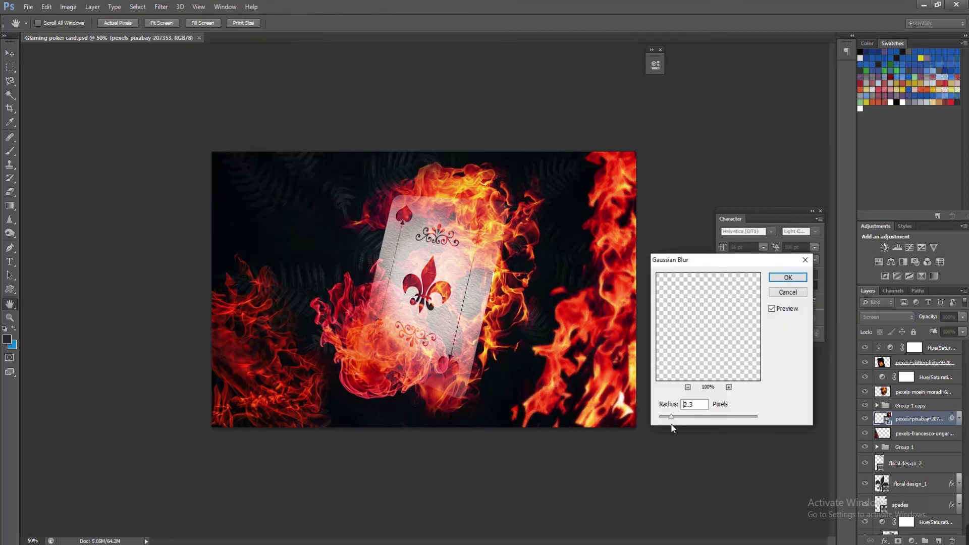
pyautogui.click(799, 295)
# - Try other blend modes on the pexels-pixabay-207353 flame layer and return it to Screen
pyautogui.click(887, 317)
pyautogui.click(868, 121)
pyautogui.click(877, 319)
pyautogui.click(872, 190)
pyautogui.hotkey('ctrl', 'z')
pyautogui.click(887, 317)
pyautogui.click(871, 180)
pyautogui.hotkey('ctrl', 'z')
pyautogui.click(893, 315)
pyautogui.click(876, 190)
pyautogui.hotkey('ctrl', 'z')
pyautogui.click(883, 318)
pyautogui.click(877, 241)
pyautogui.hotkey('ctrl', 'z')
pyautogui.click(898, 319)
pyautogui.click(871, 132)
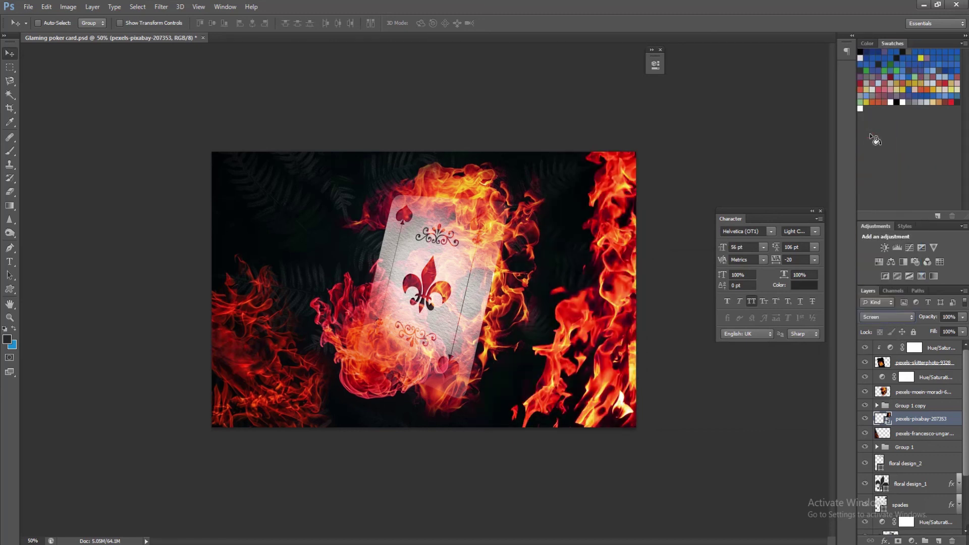
# - Add a Hue/Saturation adjustment layer clipped to the pexels-pixabay-207353 flame layer
pyautogui.click(915, 542)
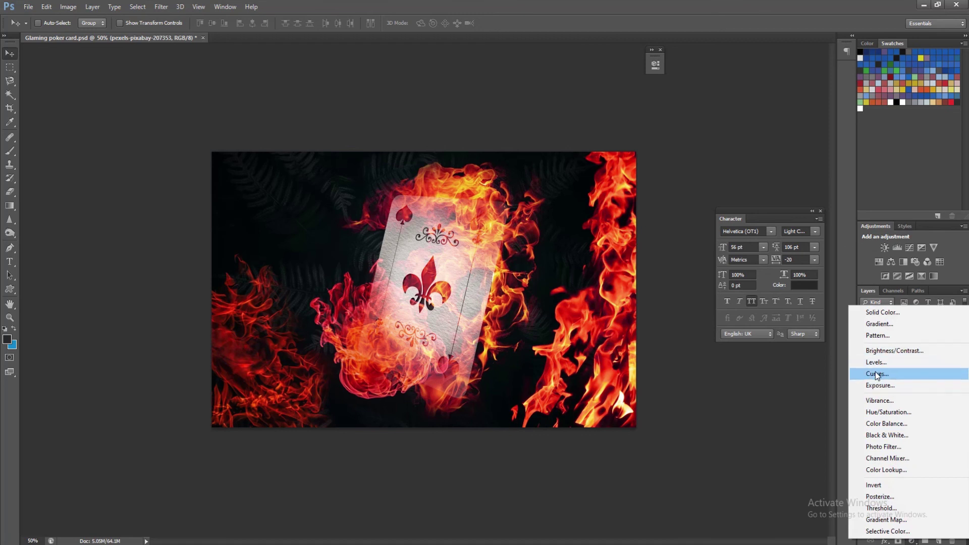
pyautogui.click(889, 412)
pyautogui.moveTo(569, 129)
pyautogui.mouseDown()
pyautogui.moveTo(548, 135)
pyautogui.moveTo(582, 136)
pyautogui.moveTo(568, 142)
pyautogui.mouseUp()
pyautogui.click(626, 58)
# - Move the pexels-pixabay-207353 flames closer to the canvas's right edge and hide the pexels-francesco-ungaro flame layer
pyautogui.click(908, 436)
pyautogui.moveTo(599, 324); pyautogui.dragTo(623, 331)
pyautogui.rightClick(255, 362)
pyautogui.click(272, 392)
pyautogui.hotkey('ctrl', ',')
# - Duplicate the pexels-pixabay-207353 flame layer, flip the copy horizontally and place it along the canvas's left edge
pyautogui.rightClick(600, 337)
pyautogui.click(632, 379)
pyautogui.hotkey('ctrl', 'j')
pyautogui.hotkey('ctrl', 't')
pyautogui.rightClick(614, 287)
pyautogui.click(642, 434)
pyautogui.moveTo(596, 318); pyautogui.dragTo(146, 320)
pyautogui.press('Return')
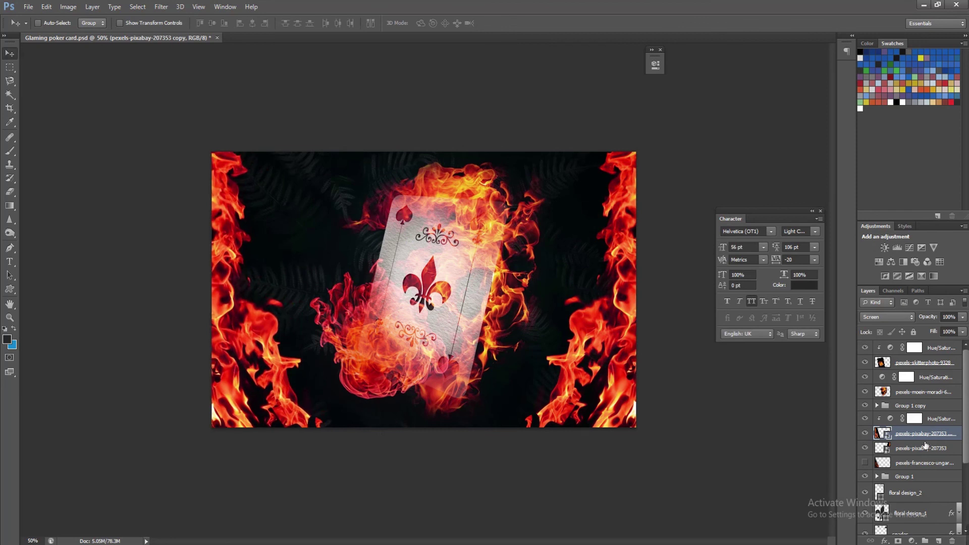
# - Set the opacity of both pexels-pixabay-207353 flame layers to 79% and save the document
pyautogui.keyDown('shift'); pyautogui.click(921, 448); pyautogui.keyUp('shift')
pyautogui.click(963, 332)
pyautogui.moveTo(962, 344)
pyautogui.mouseDown()
pyautogui.moveTo(931, 346)
pyautogui.moveTo(944, 329)
pyautogui.moveTo(929, 332)
pyautogui.moveTo(952, 328)
pyautogui.mouseUp()
pyautogui.click(962, 316)
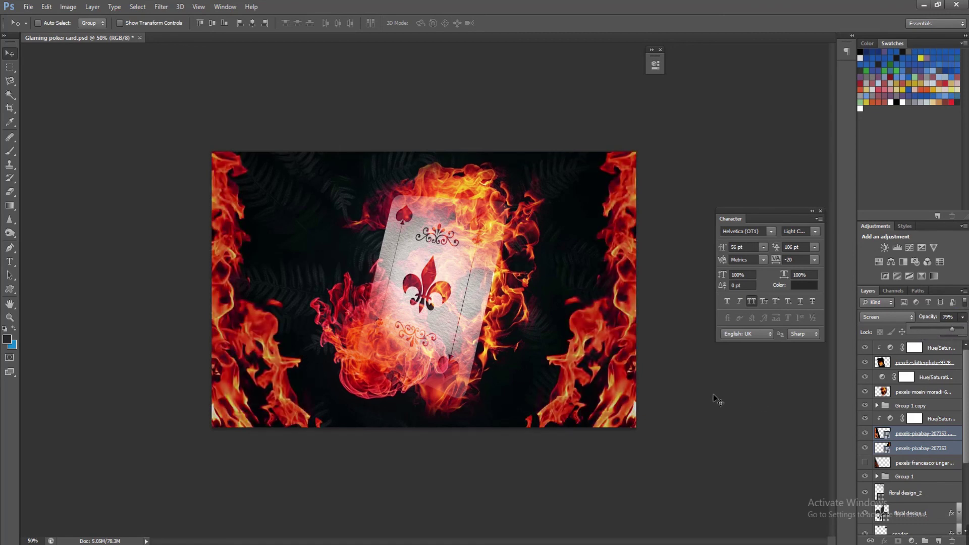
pyautogui.click(644, 352)
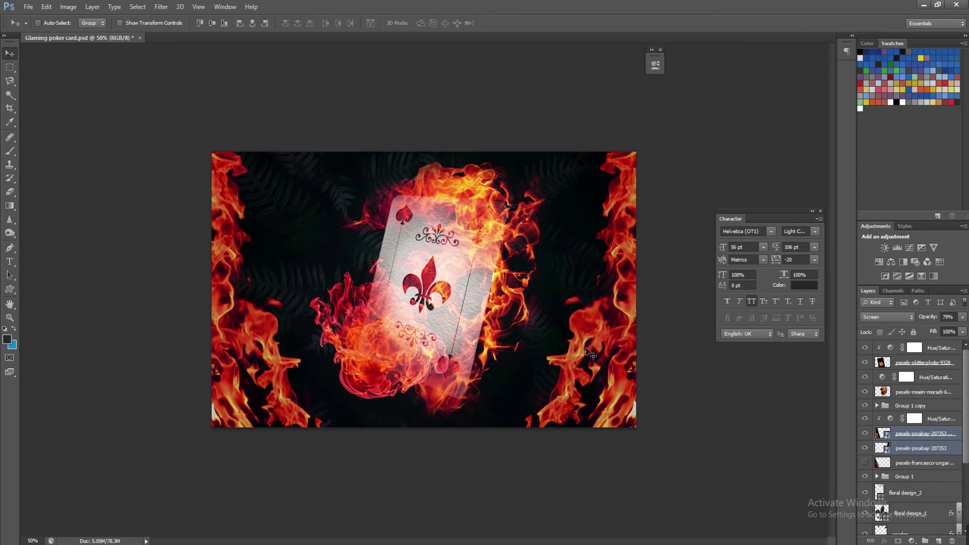
pyautogui.hotkey('ctrl', 's')
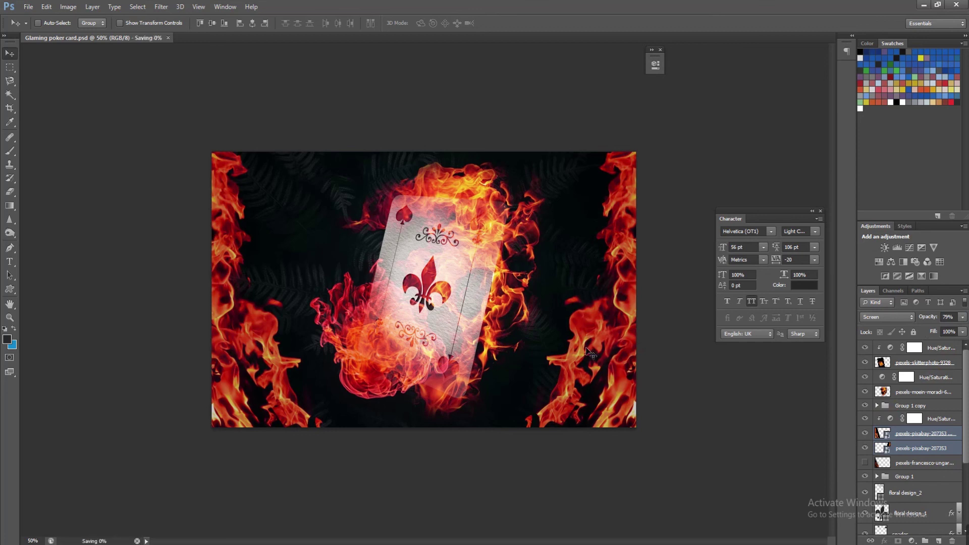
# - Add a Color Lookup adjustment layer above the topmost Hue/Saturation layer
pyautogui.click(930, 348)
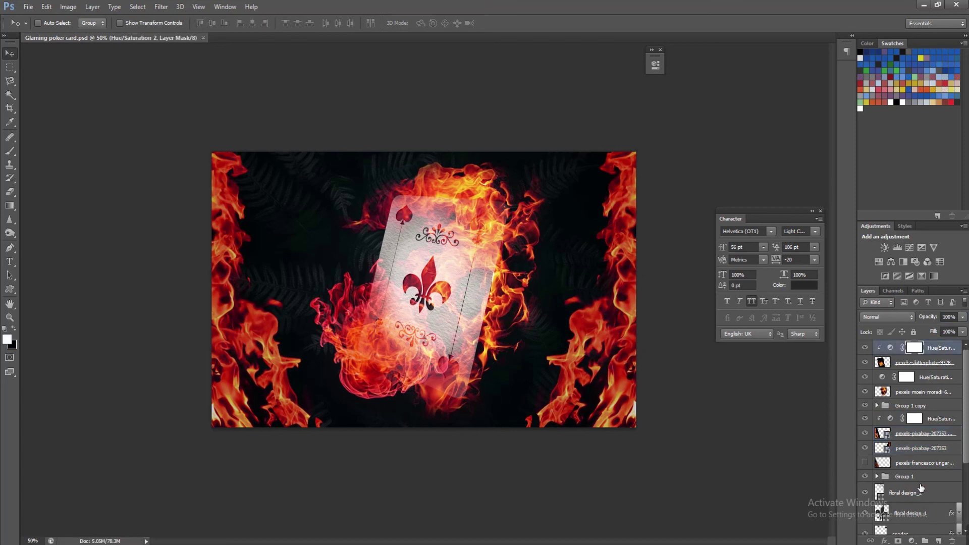
pyautogui.click(911, 541)
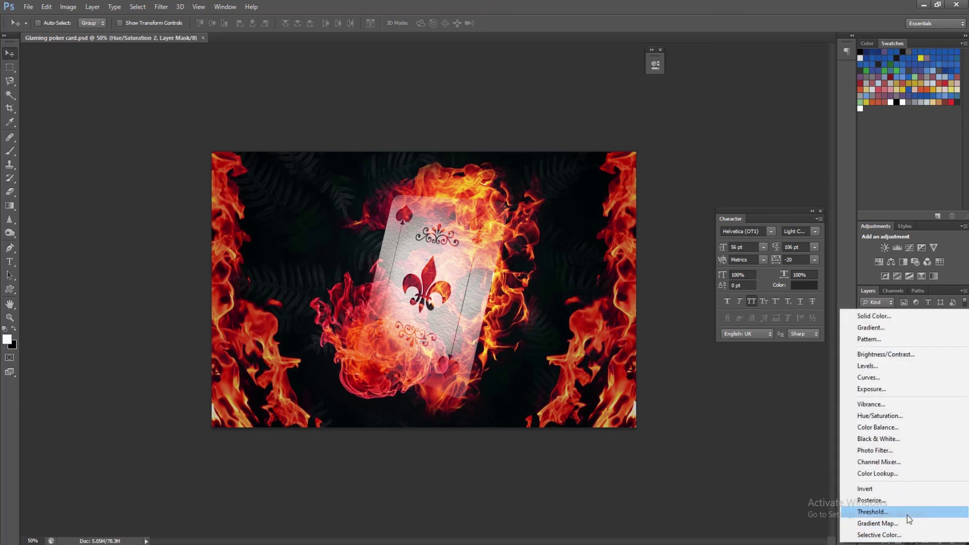
pyautogui.click(876, 475)
pyautogui.moveTo(566, 58); pyautogui.dragTo(636, 58)
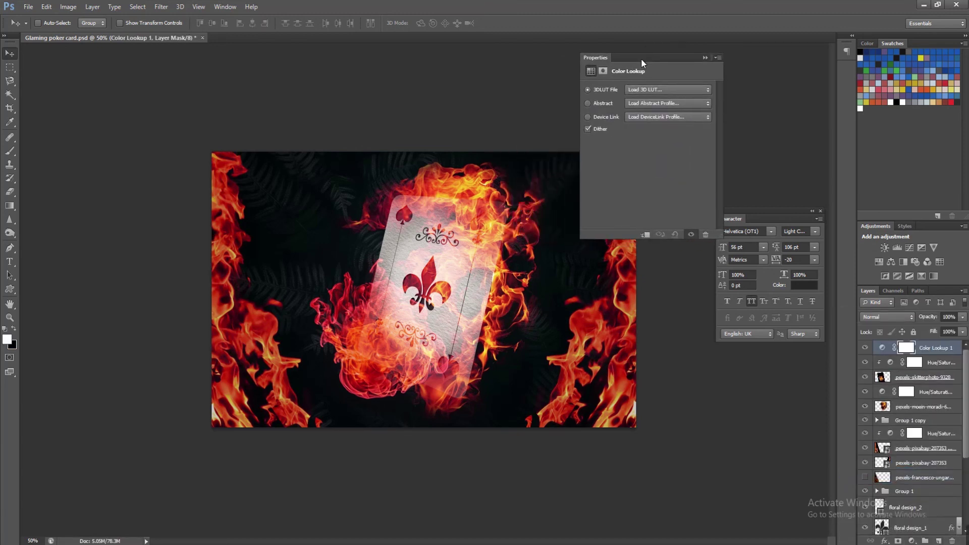
# - Try several 3DLUT files on the Color Lookup layer, including 3Strip.look, and apply Crisp_Warm.look
pyautogui.click(649, 89)
pyautogui.click(643, 132)
pyautogui.click(652, 90)
pyautogui.click(635, 141)
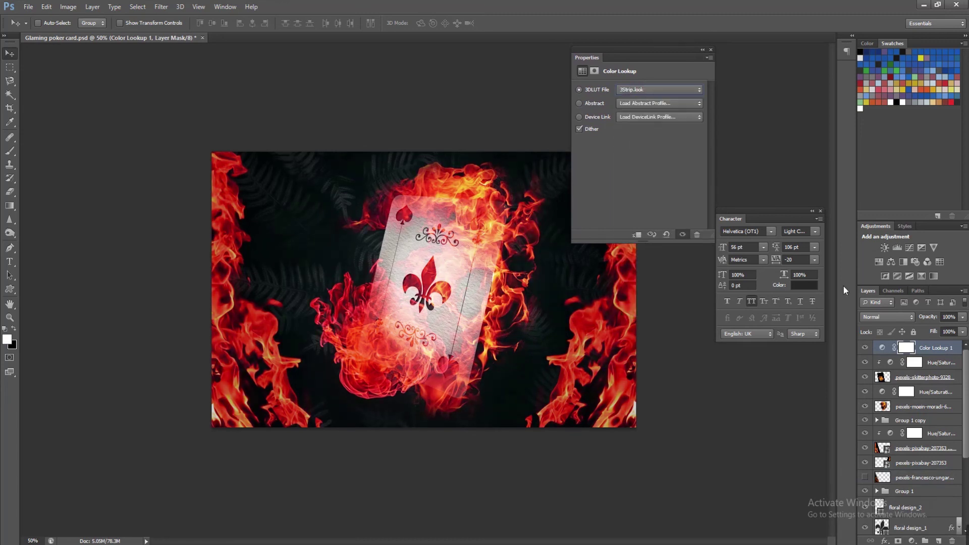
pyautogui.click(647, 90)
pyautogui.click(644, 151)
pyautogui.click(644, 91)
pyautogui.click(643, 161)
pyautogui.click(645, 92)
pyautogui.click(645, 171)
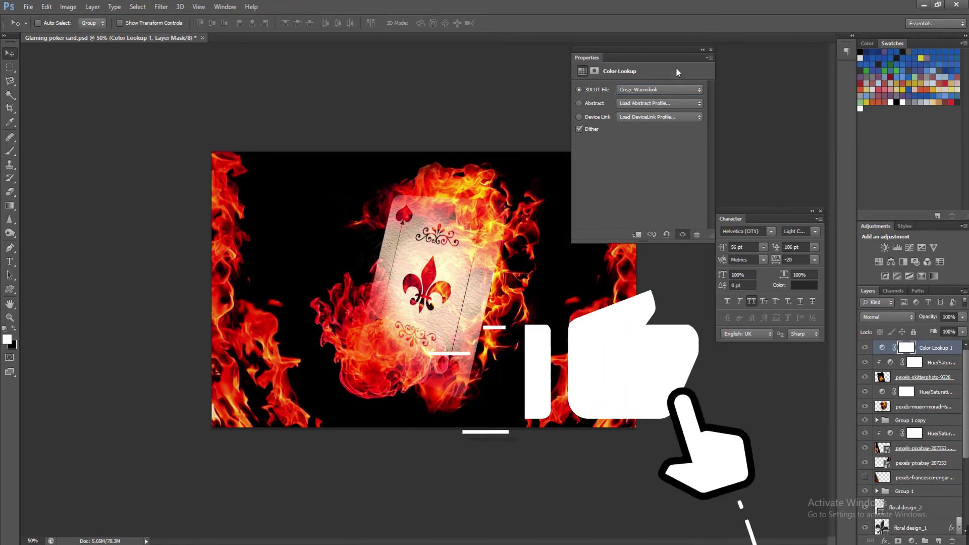
pyautogui.click(703, 50)
# - Set the Color Lookup layer's opacity to 50% and toggle its visibility to compare the design with and without it
pyautogui.click(963, 317)
pyautogui.moveTo(964, 329); pyautogui.dragTo(937, 329)
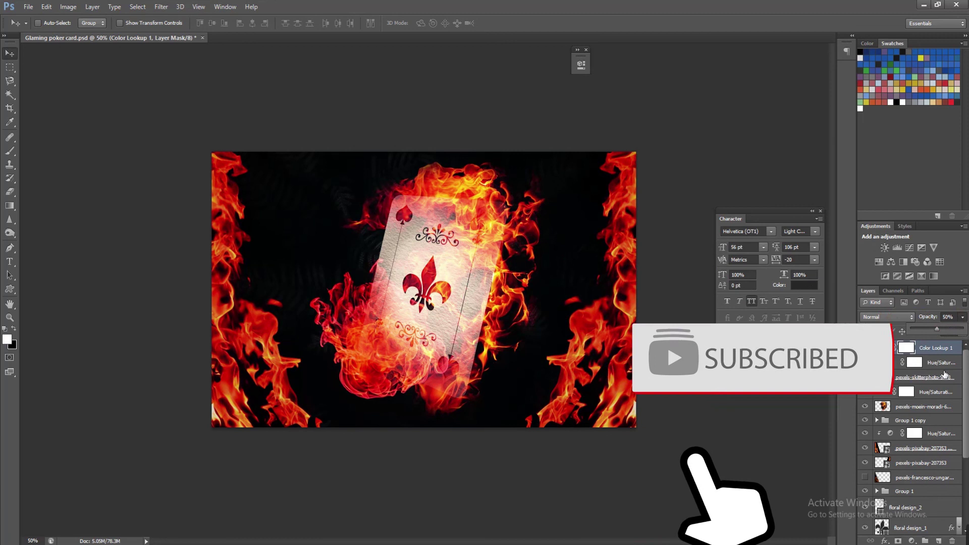
pyautogui.click(865, 348)
pyautogui.click(866, 349)
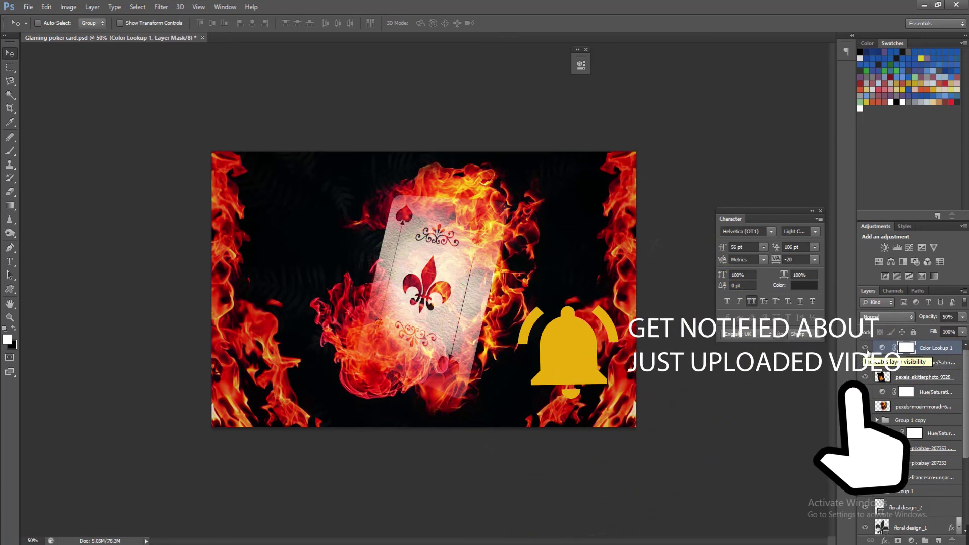